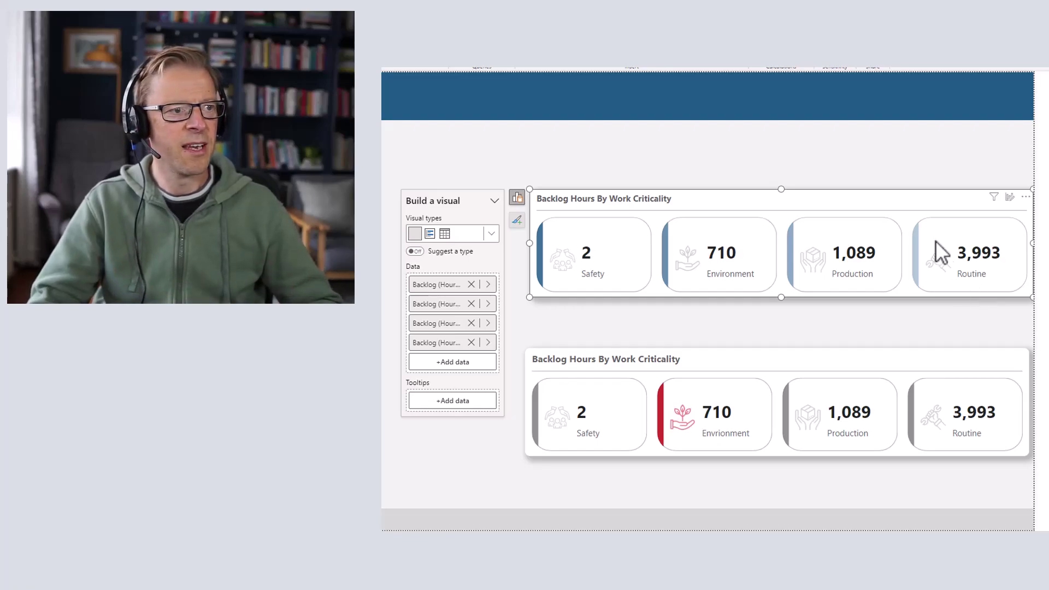
- Target the Cards format settings of the upper card visual at the Backlog (Hours) Environment Latest series
click(877, 155)
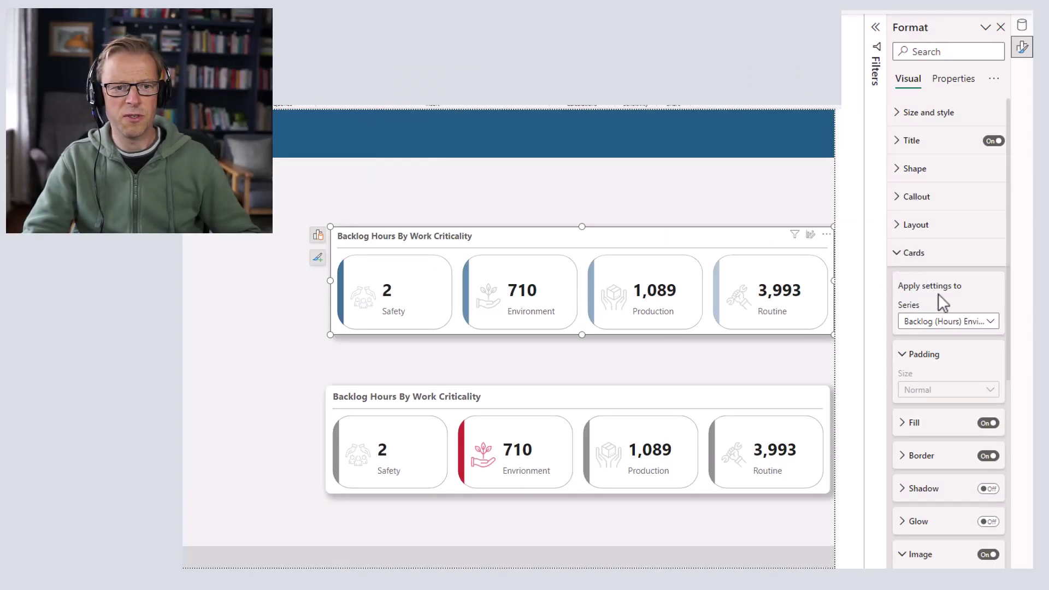
scroll(938, 294, down, 2)
click(941, 250)
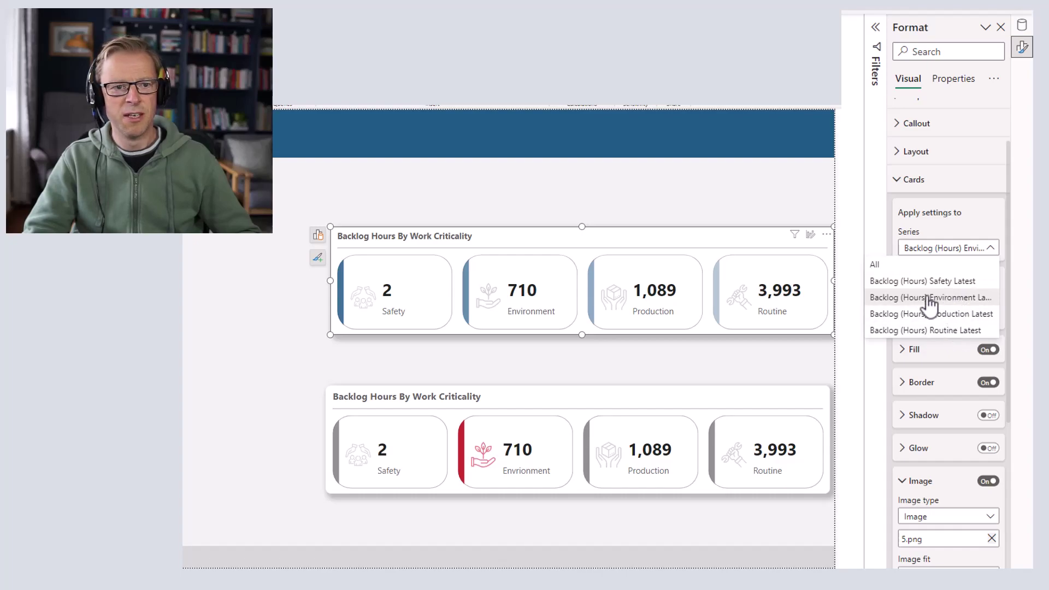
click(909, 299)
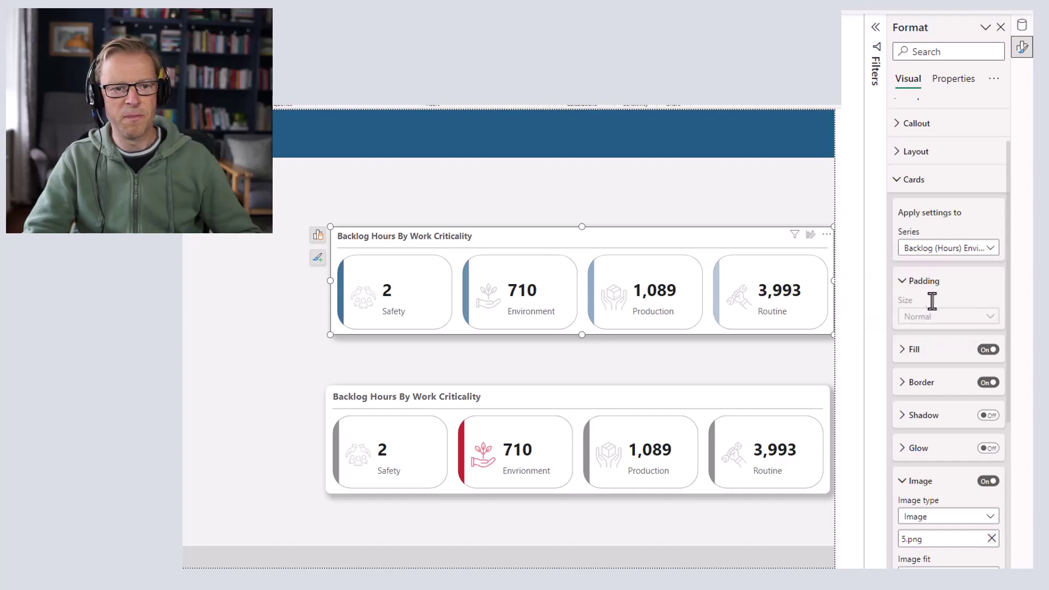
- Examine which Fill, Border and Glow settings of the Environment card offer conditional formatting
scroll(935, 320, down, 2)
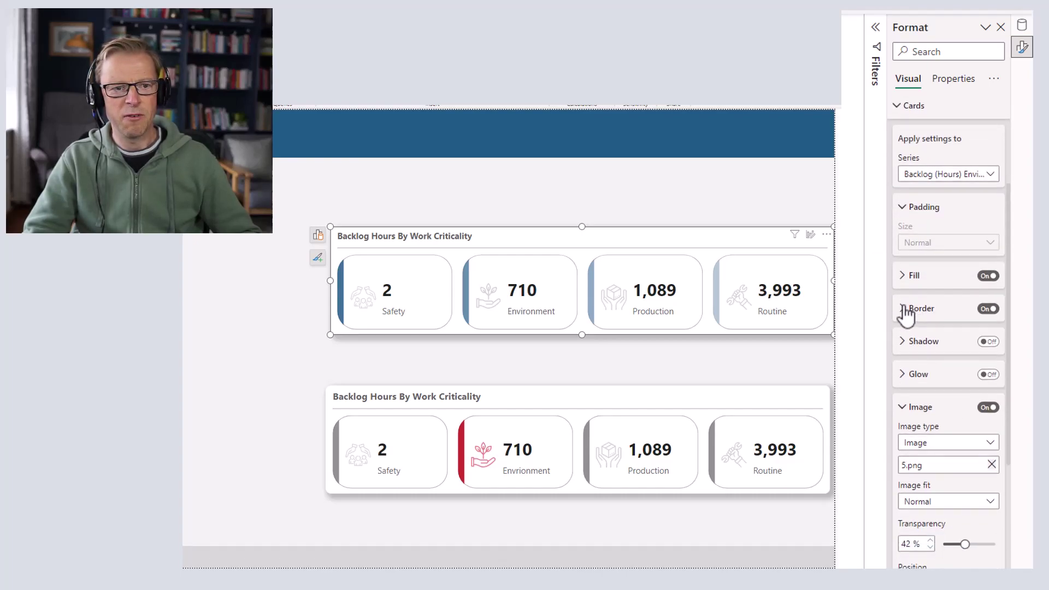
click(910, 278)
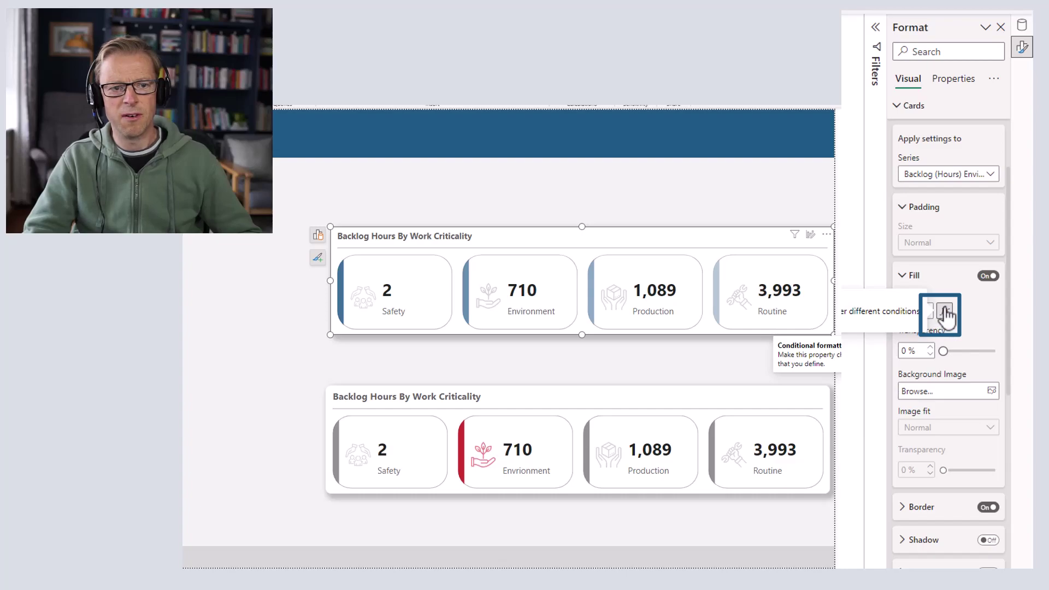
click(905, 277)
click(908, 310)
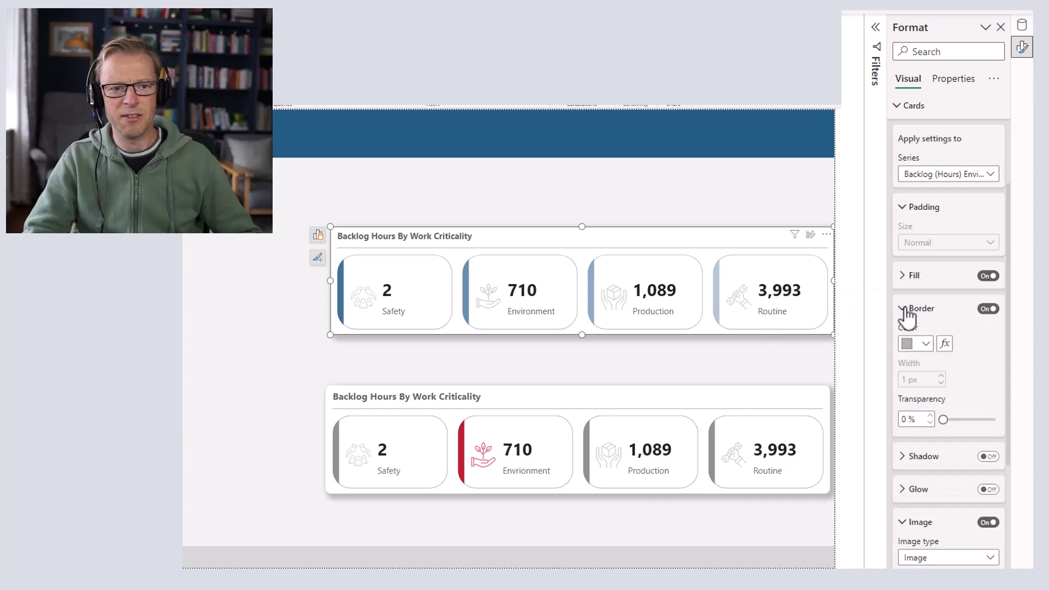
click(913, 311)
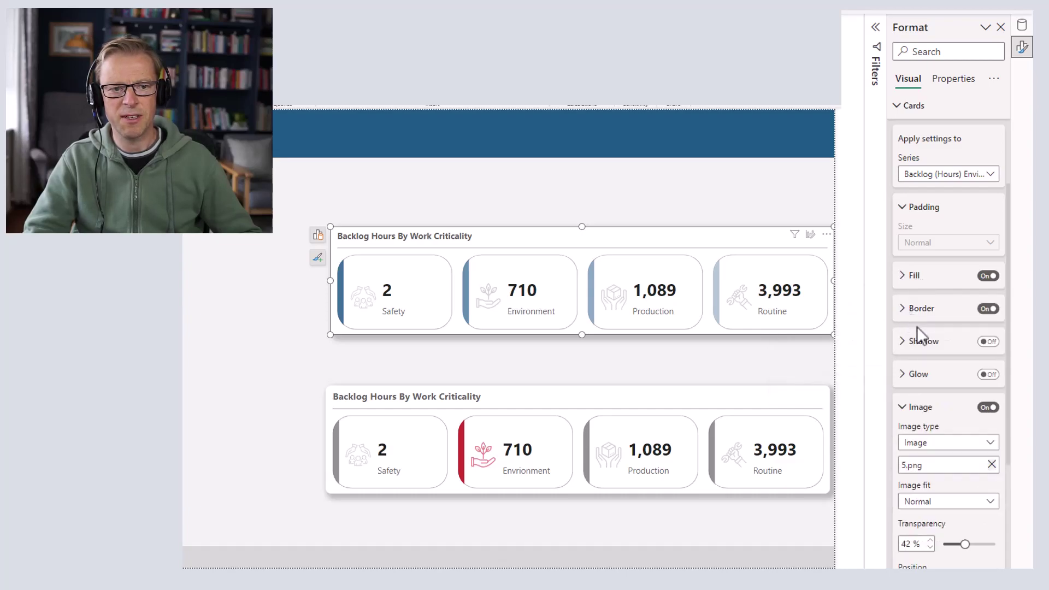
click(903, 377)
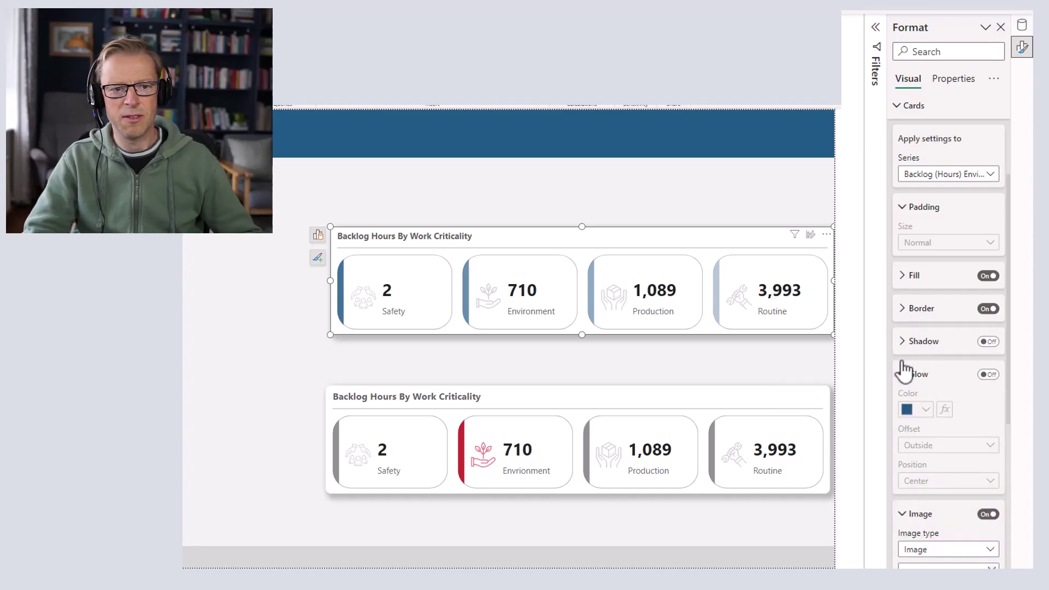
click(903, 375)
- Examine the Rules format style in the conditional formatting of the Environment card's border color
click(903, 309)
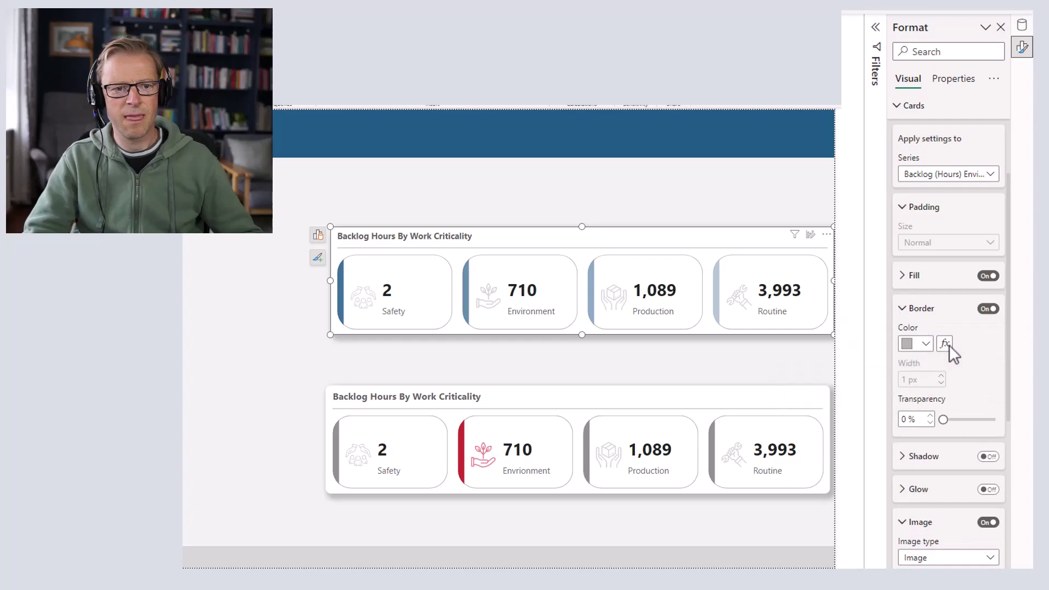
click(945, 343)
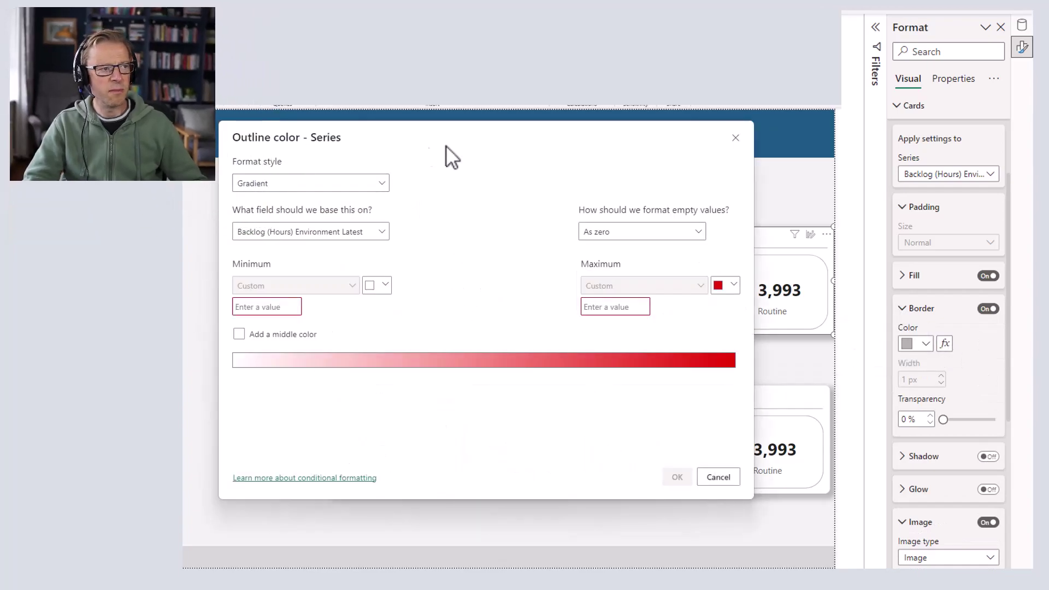
click(356, 186)
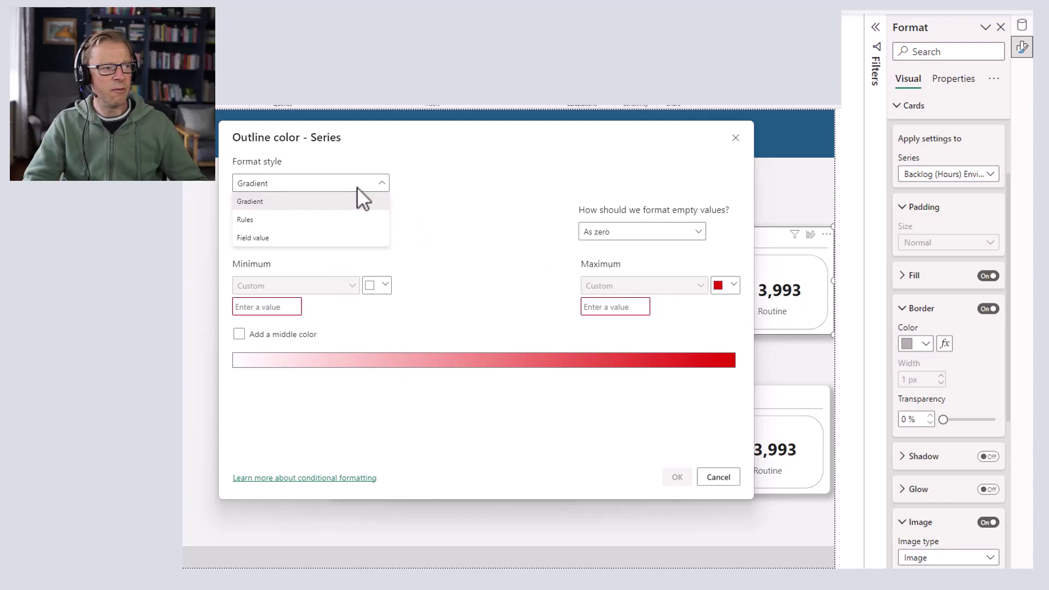
click(301, 220)
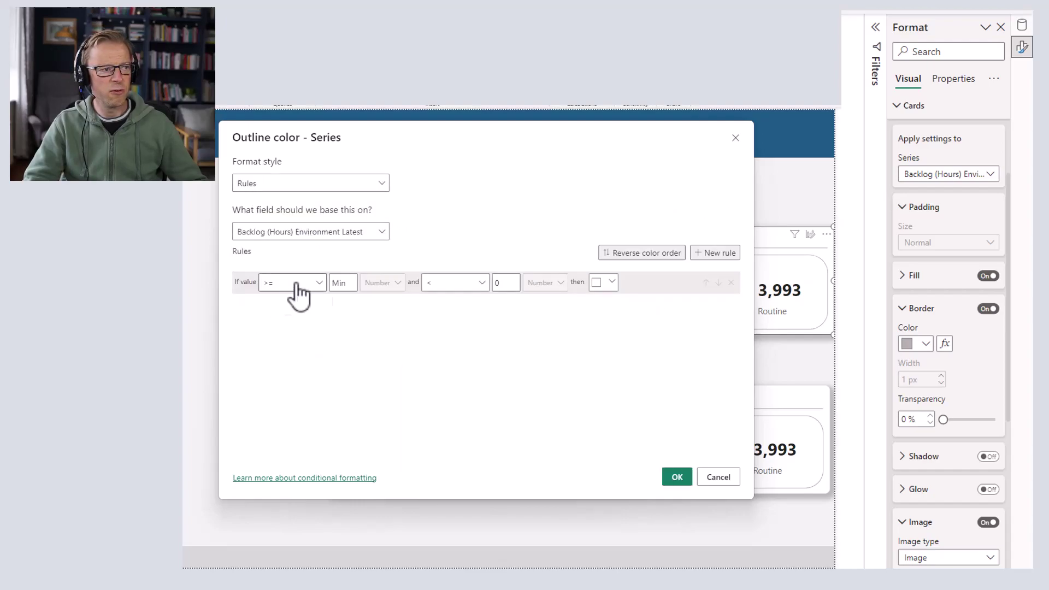
click(323, 189)
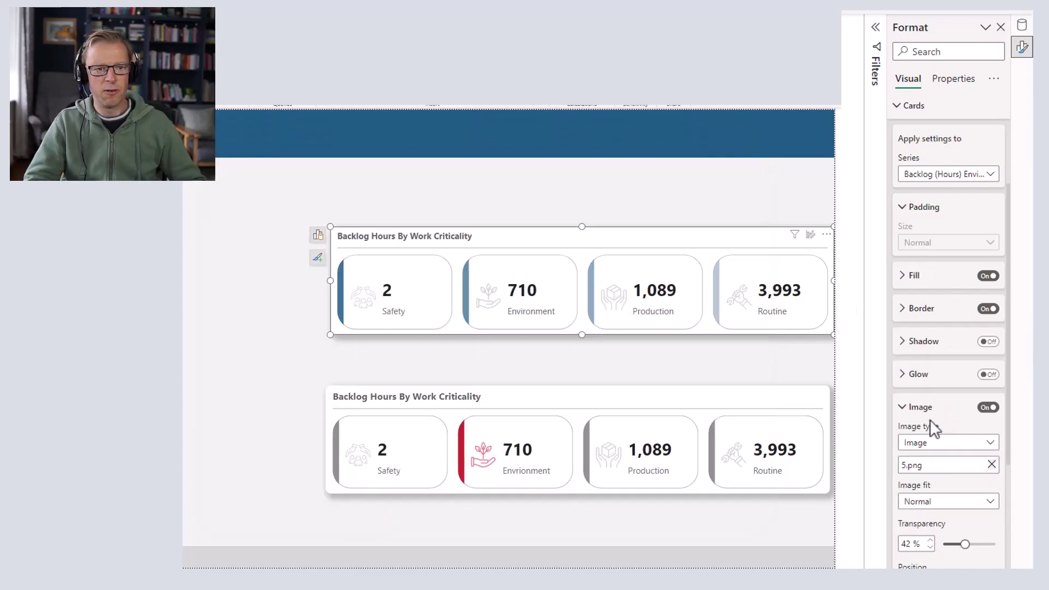
- Set the Environment card's image type to Image URL and view the URL's conditional formatting options
scroll(931, 418, down, 5)
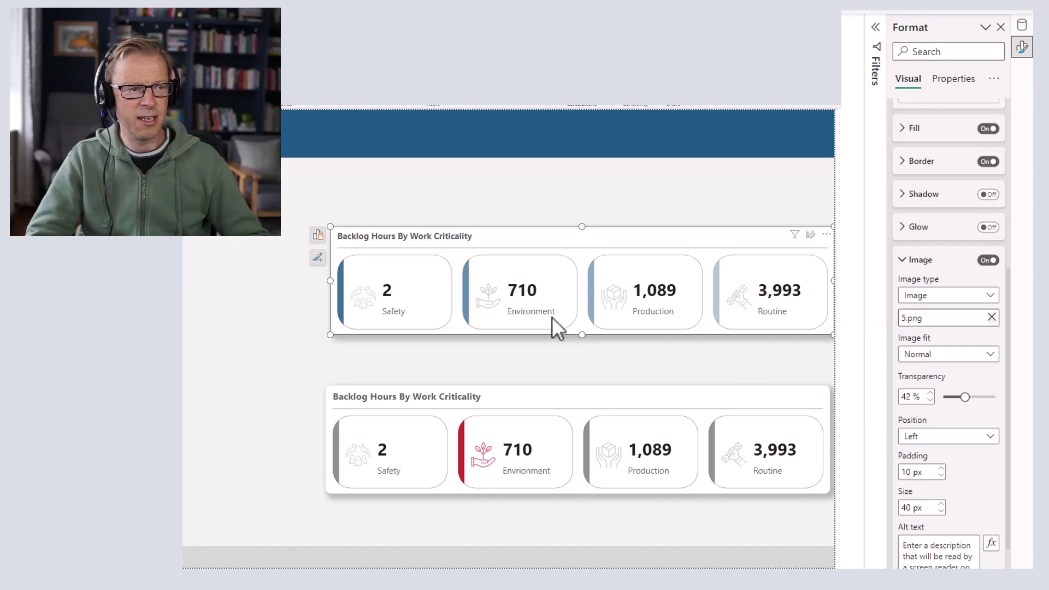
click(963, 299)
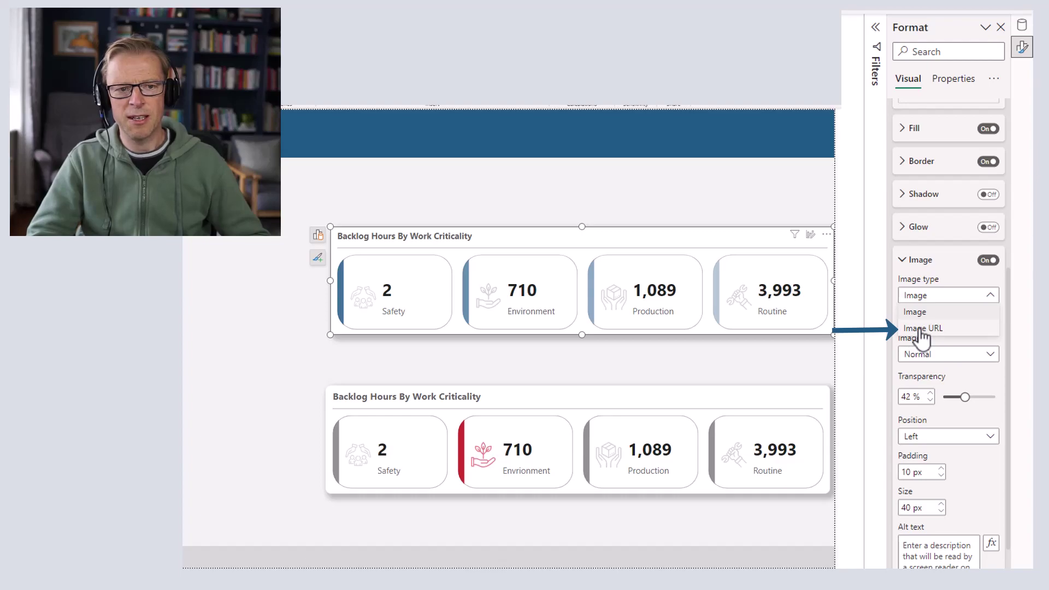
key(Escape)
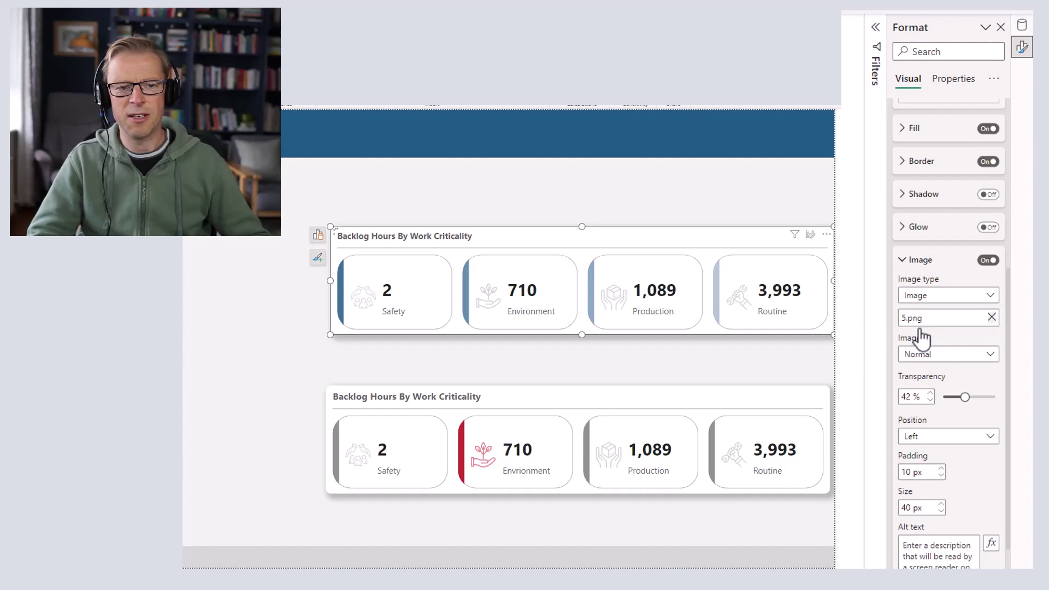
key(Down)
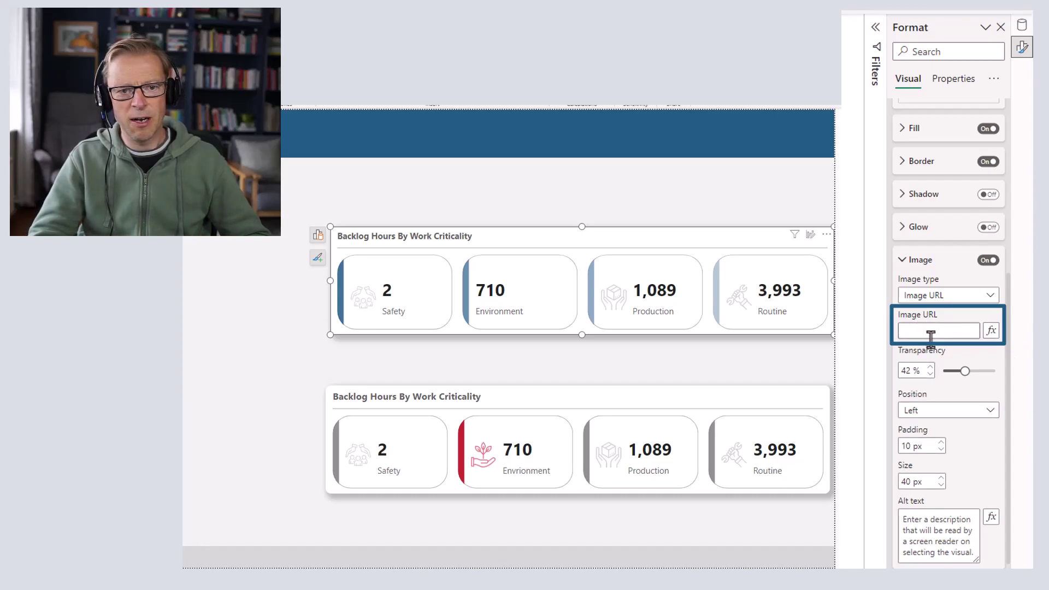
click(989, 331)
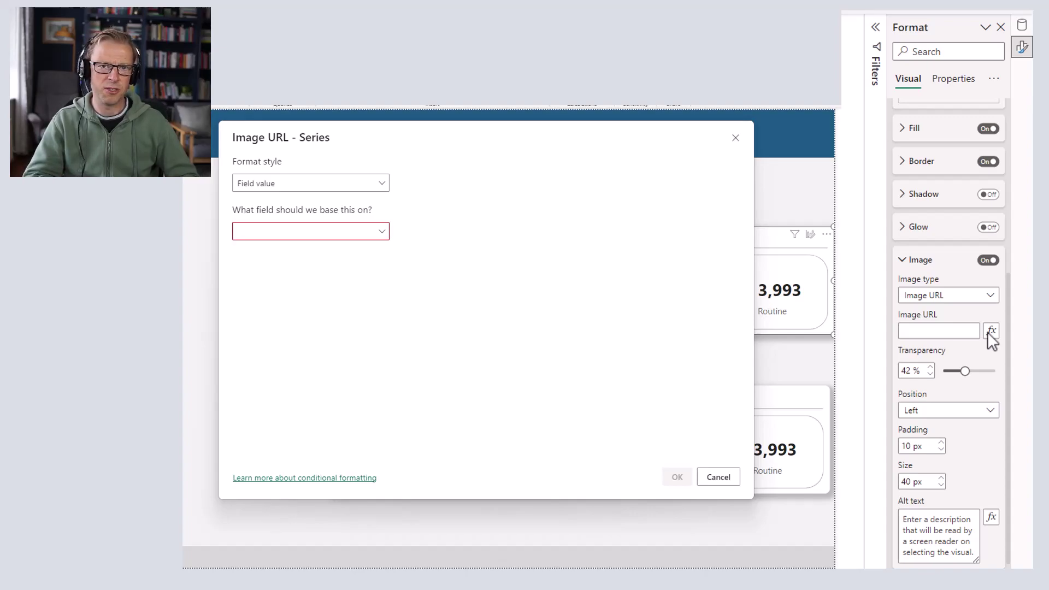
key(Escape)
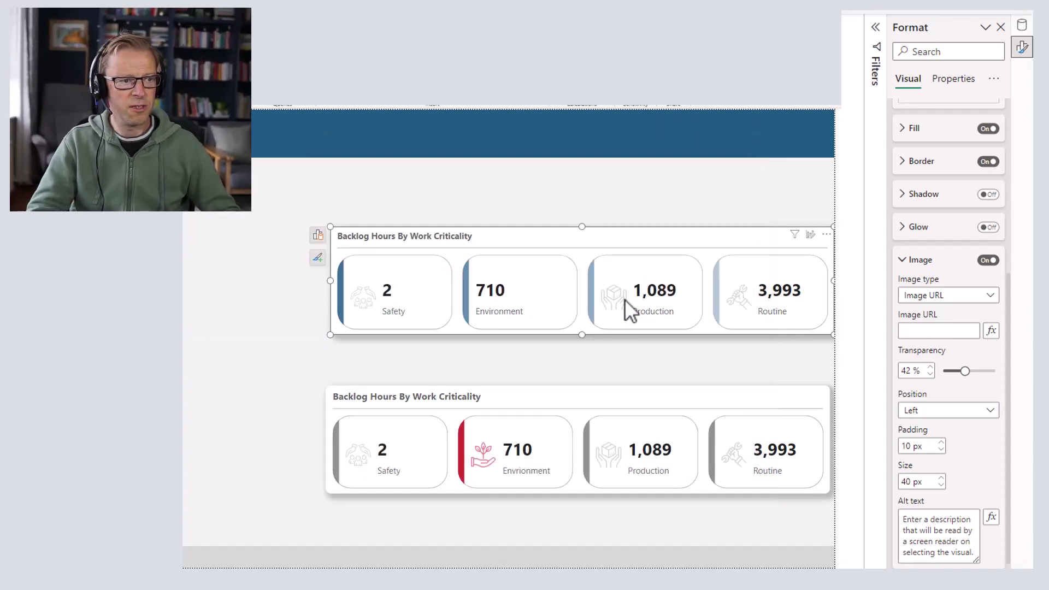
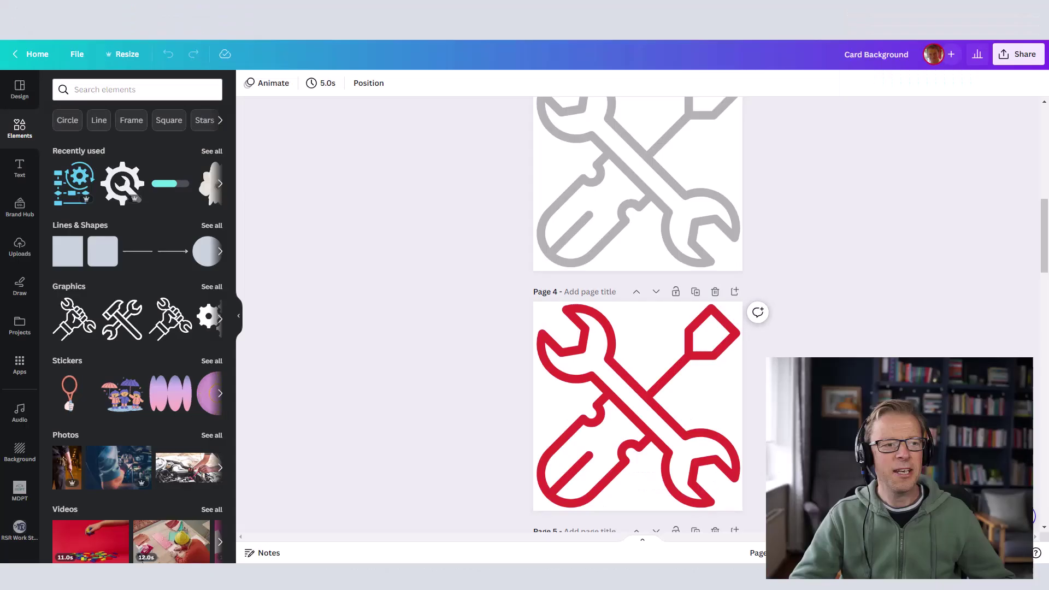
- Switch to Canva and look through the grey and red icon versions on the Card Background design's pages
scroll(714, 215, up, 5)
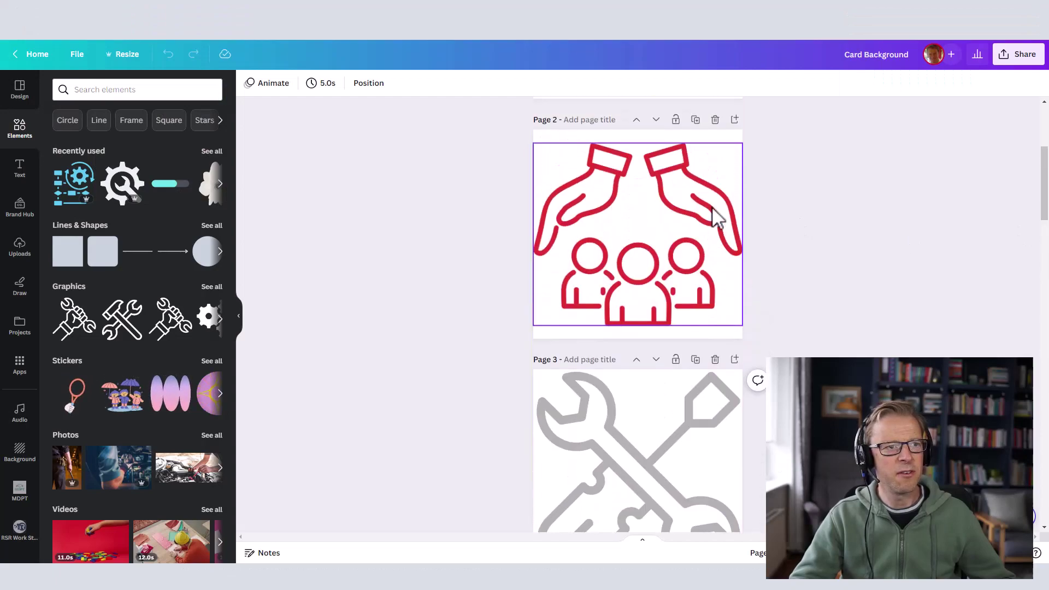
scroll(715, 215, up, 5)
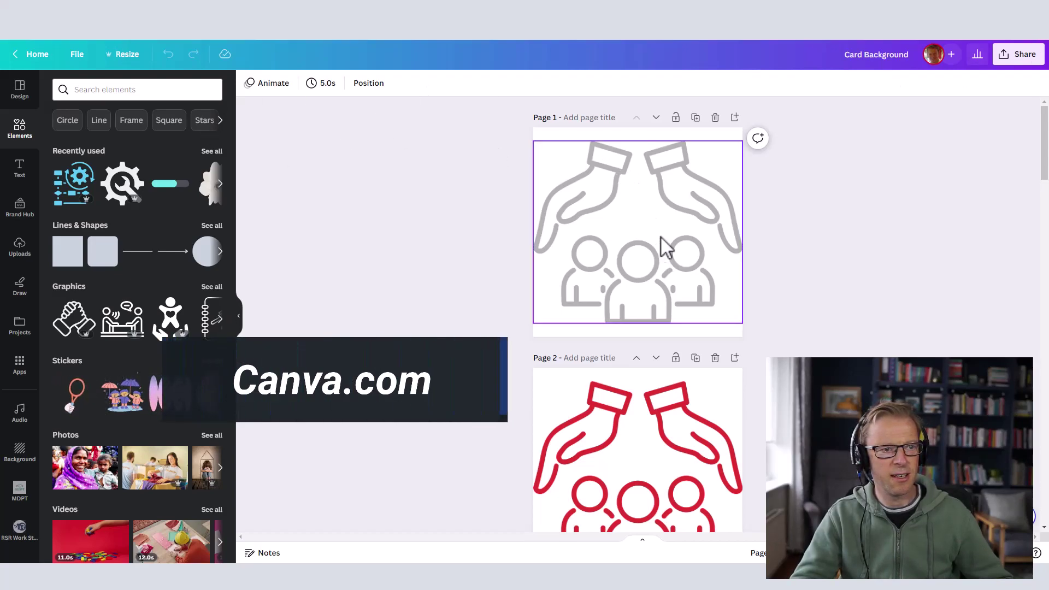
scroll(658, 219, down, 1)
scroll(652, 187, up, 1)
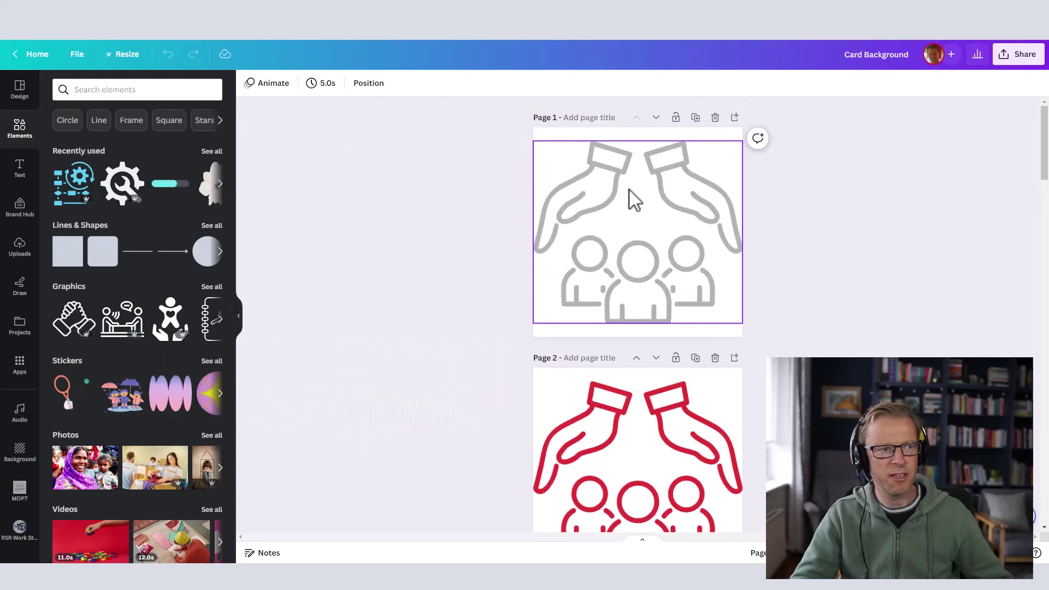
scroll(664, 435, down, 5)
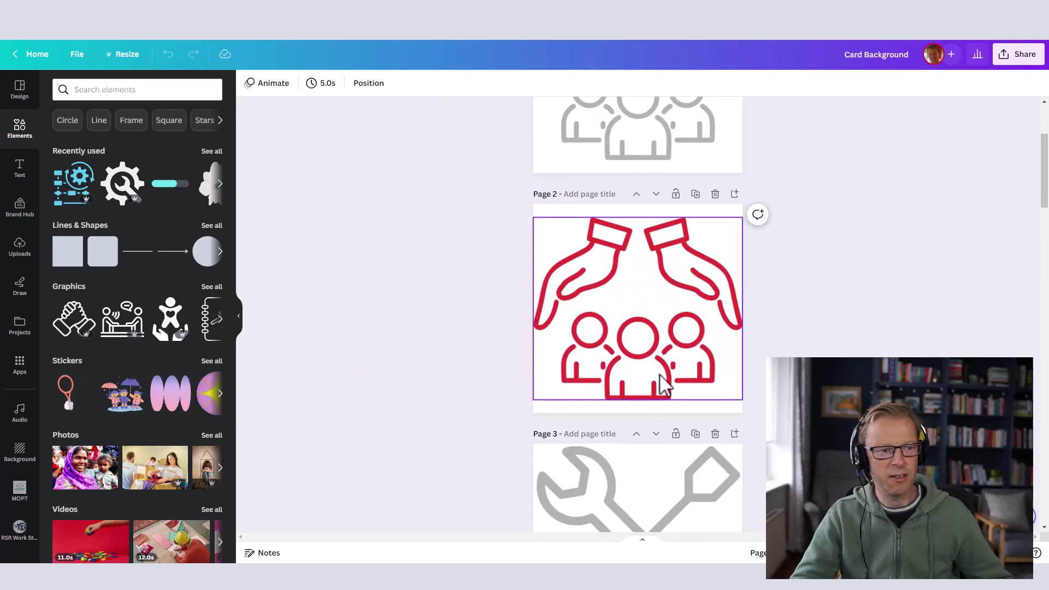
scroll(663, 389, down, 12)
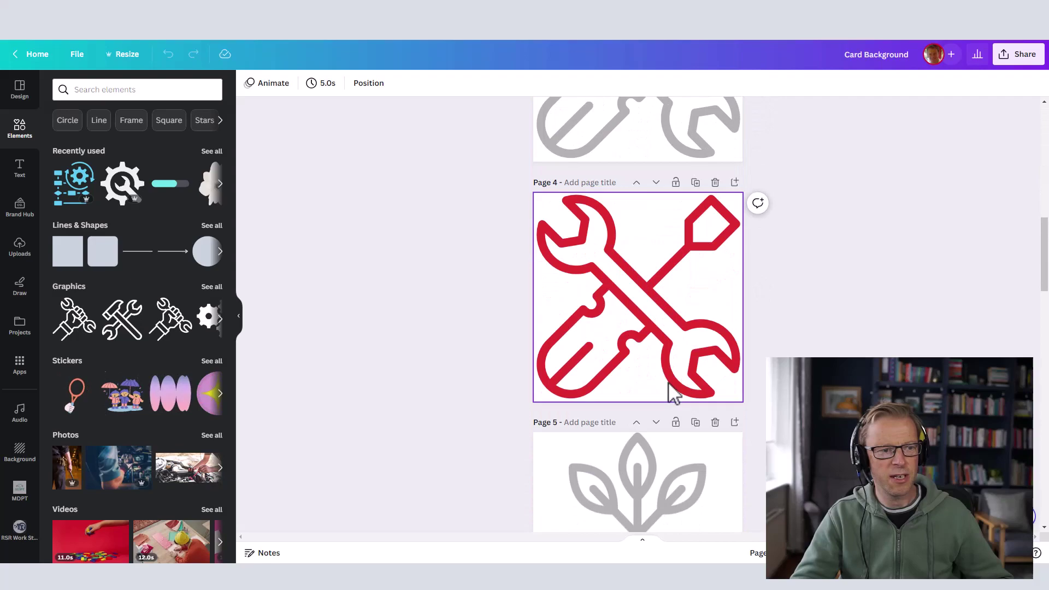
scroll(672, 381, down, 5)
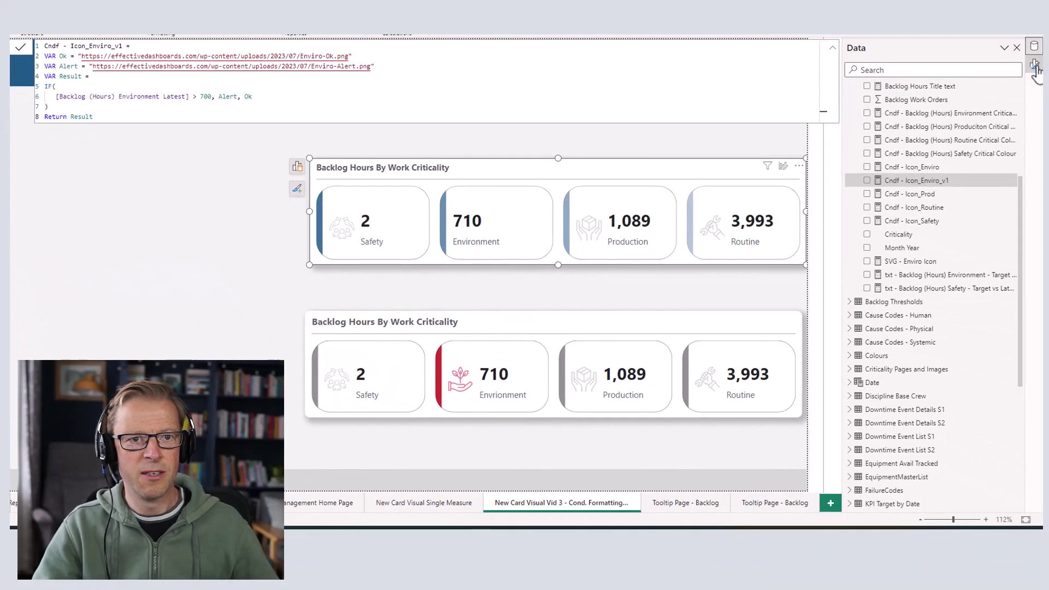
- Conditionally format the Environment card's image URL by field value, based on the Cndf - Icon_Enviro_v1 measure
click(1035, 64)
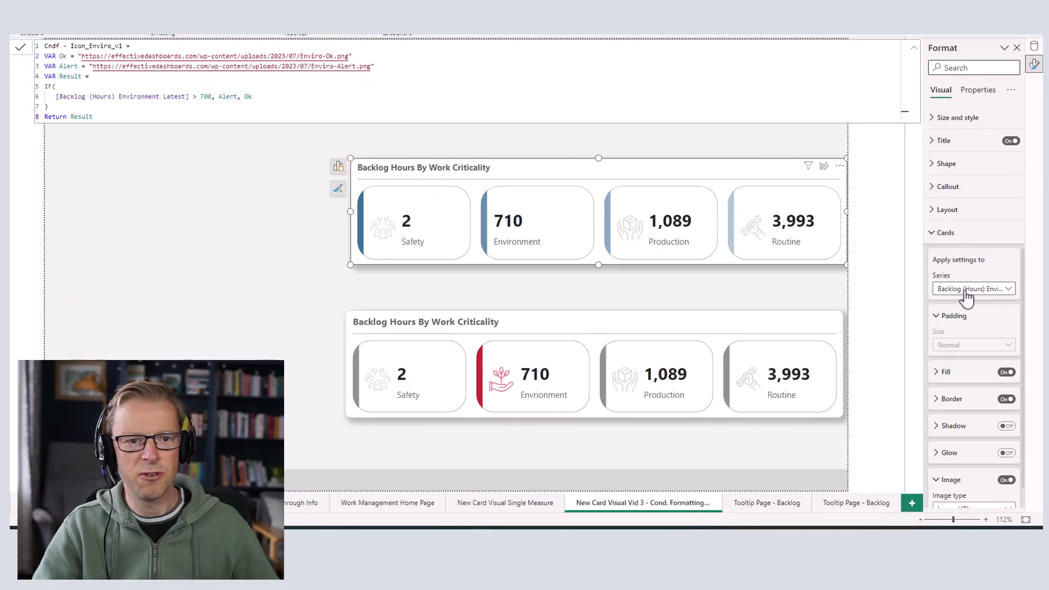
scroll(975, 309, down, 5)
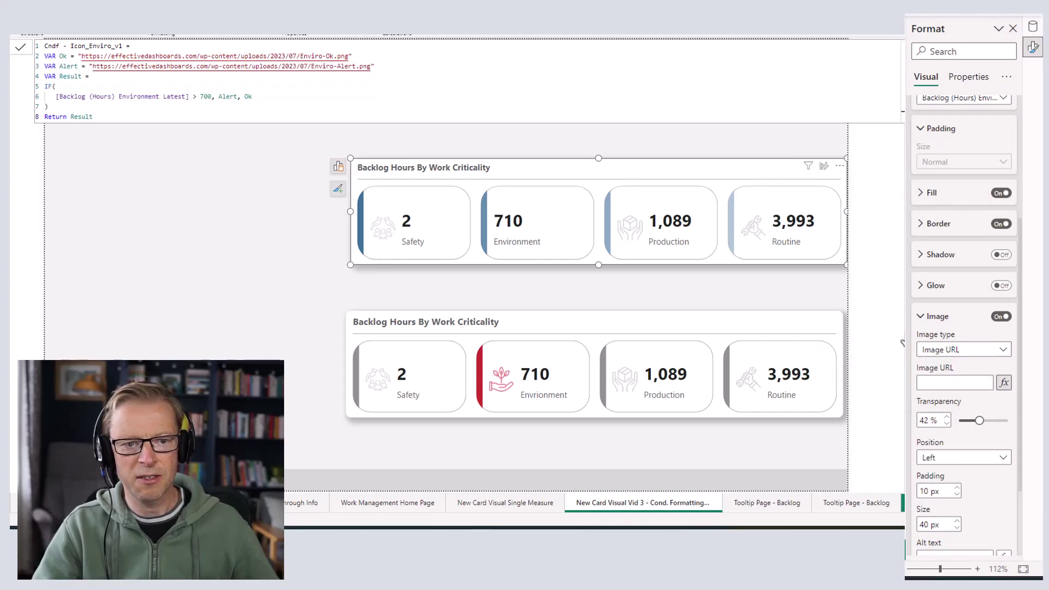
click(1005, 382)
click(262, 112)
click(275, 113)
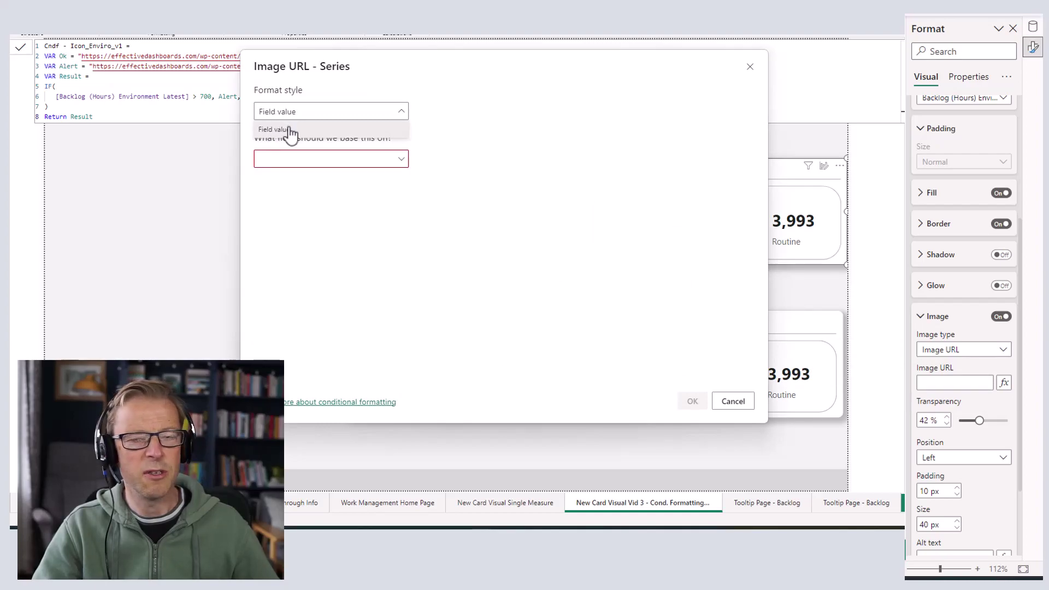
click(299, 164)
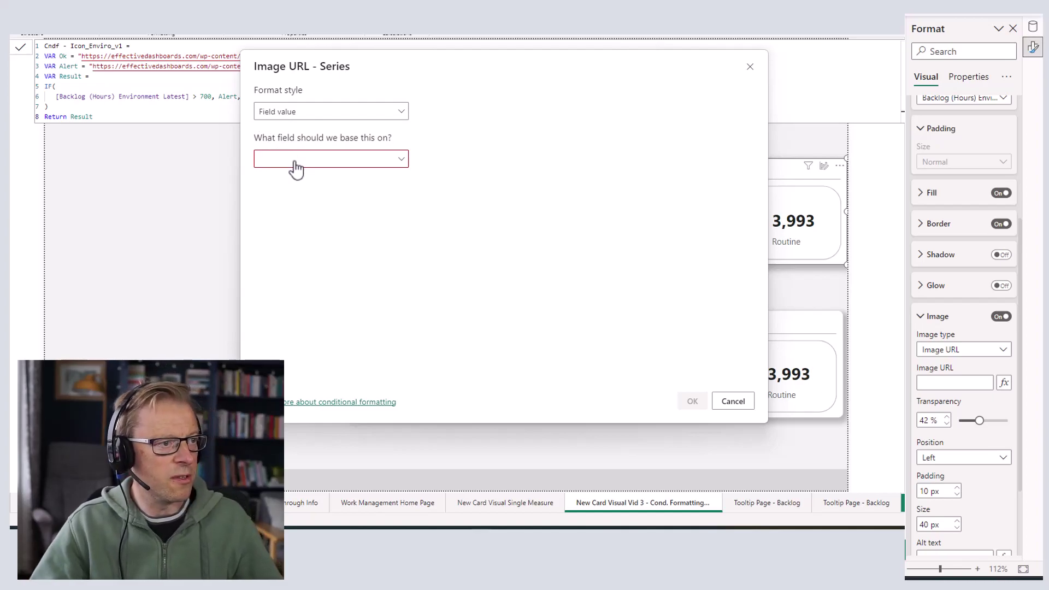
click(295, 164)
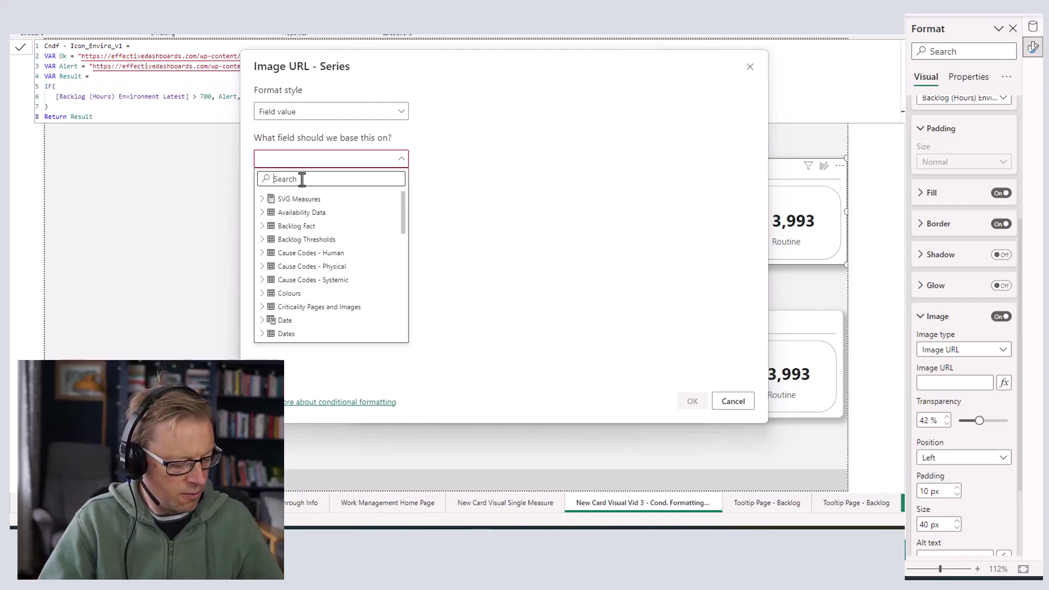
text(v1)
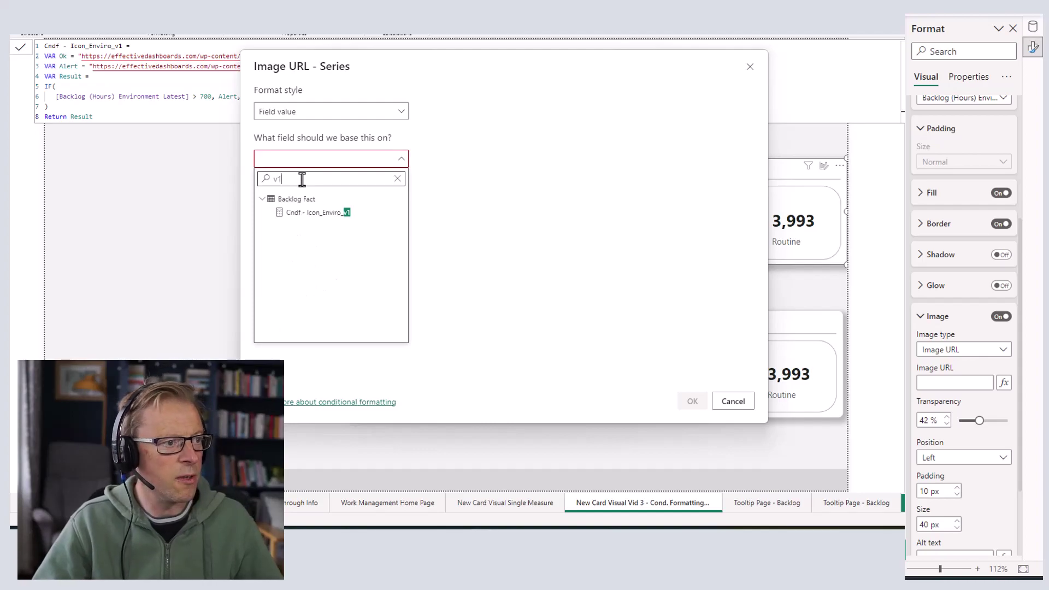
click(315, 216)
click(693, 402)
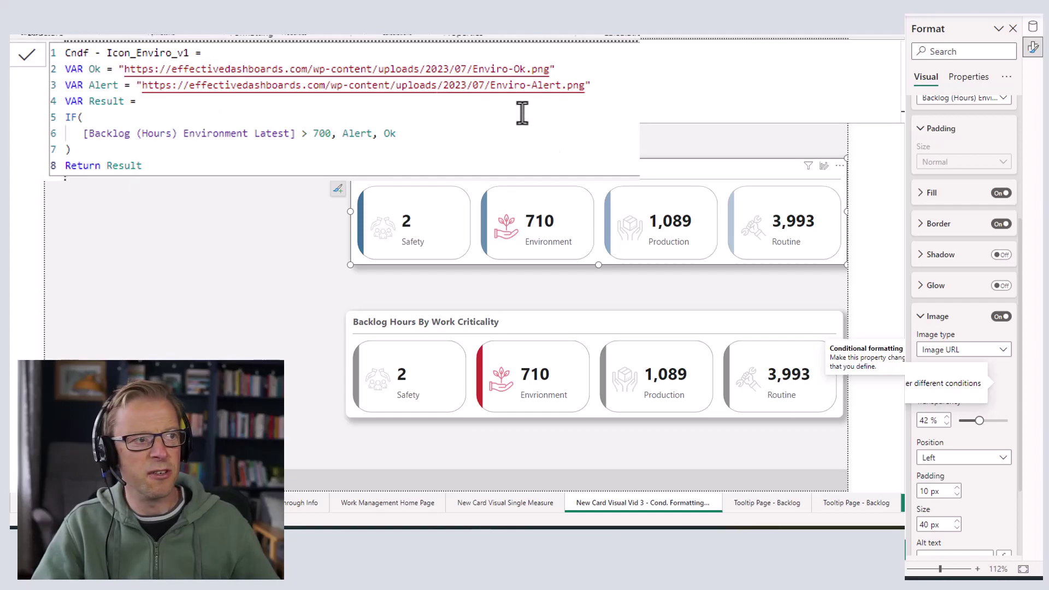
- Set the backlog threshold in the Cndf - Icon_Enviro_v1 measure's IF condition to 750 and commit the formula
drag(591, 89, 136, 88)
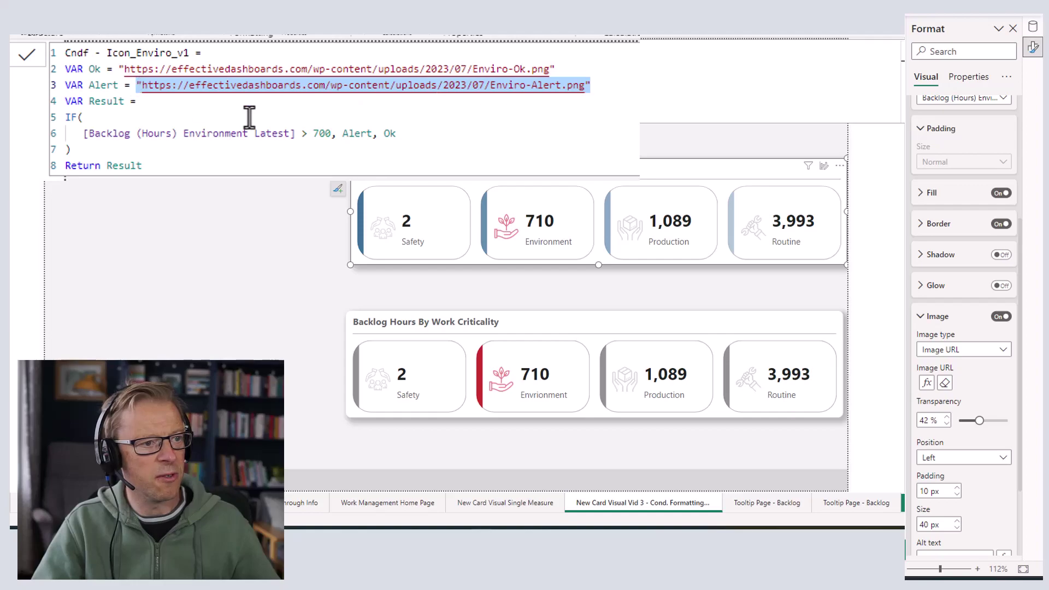
drag(314, 137, 328, 137)
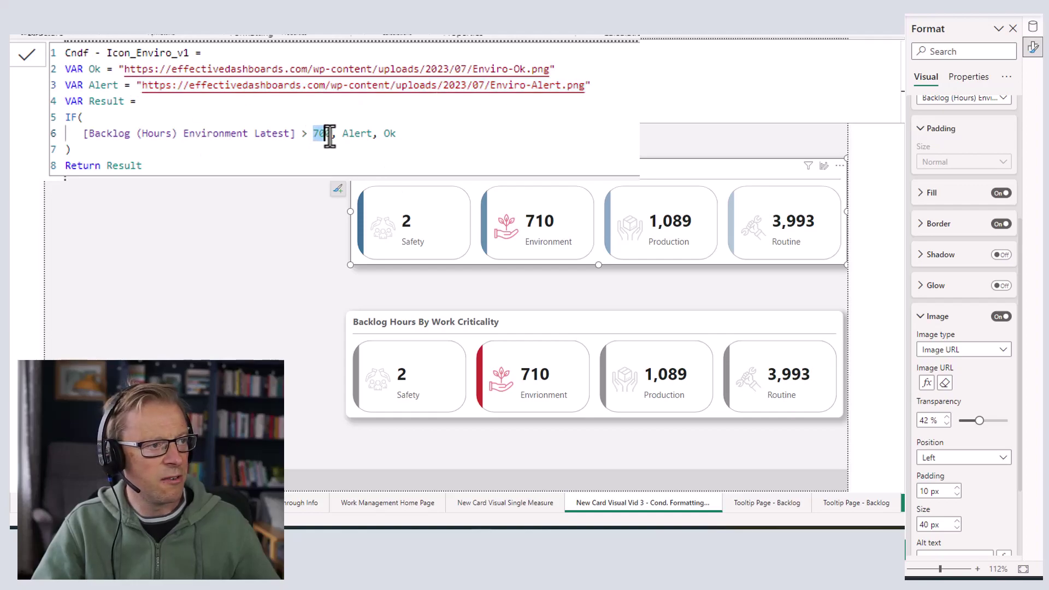
text(750)
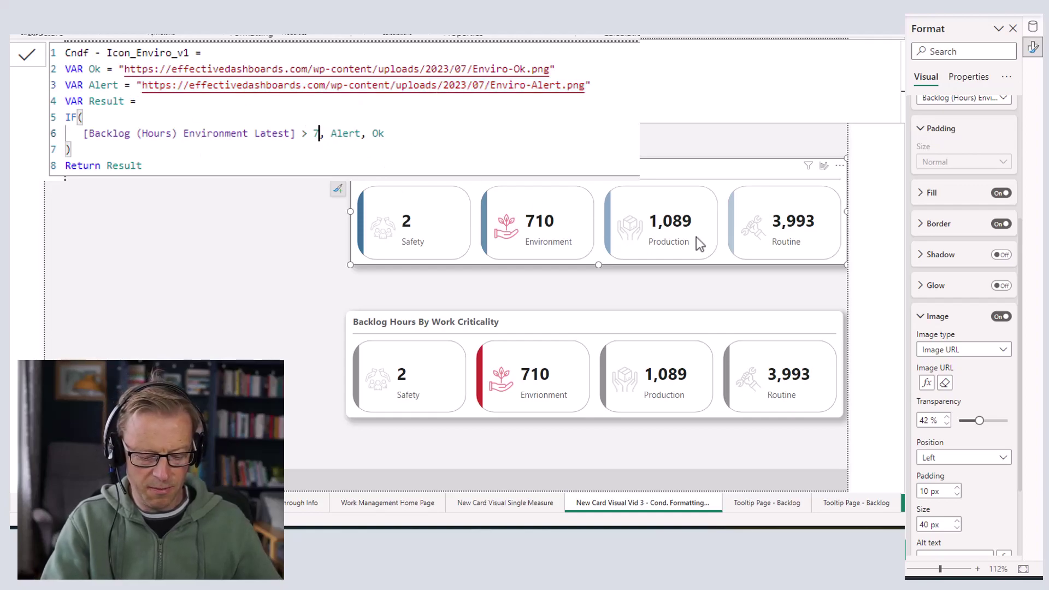
key(Return)
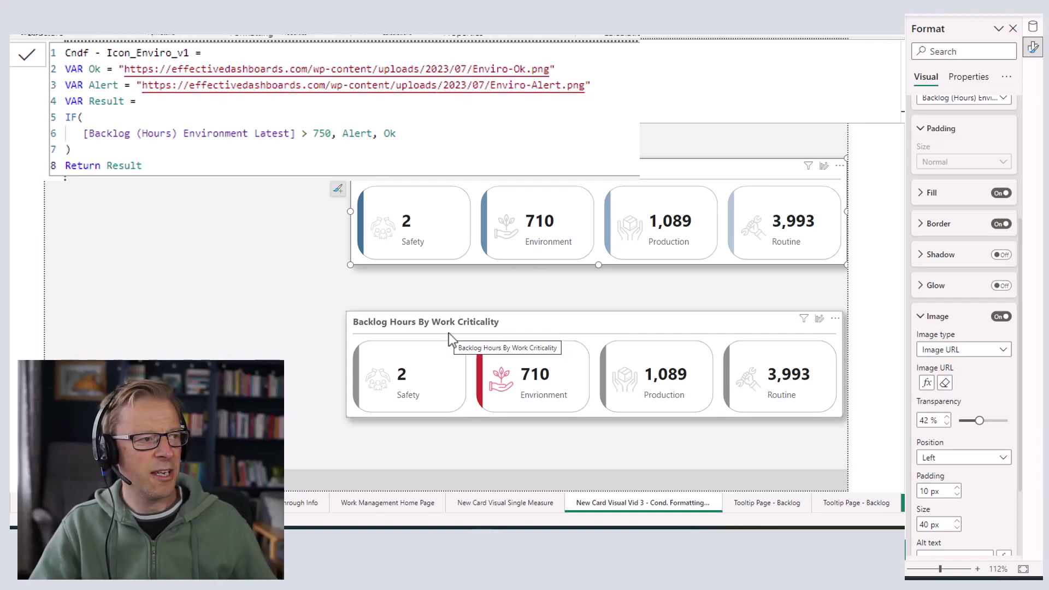
- Open the Backlog Thresholds query for editing and view the source table's measures and thresholds
drag(312, 136, 331, 138)
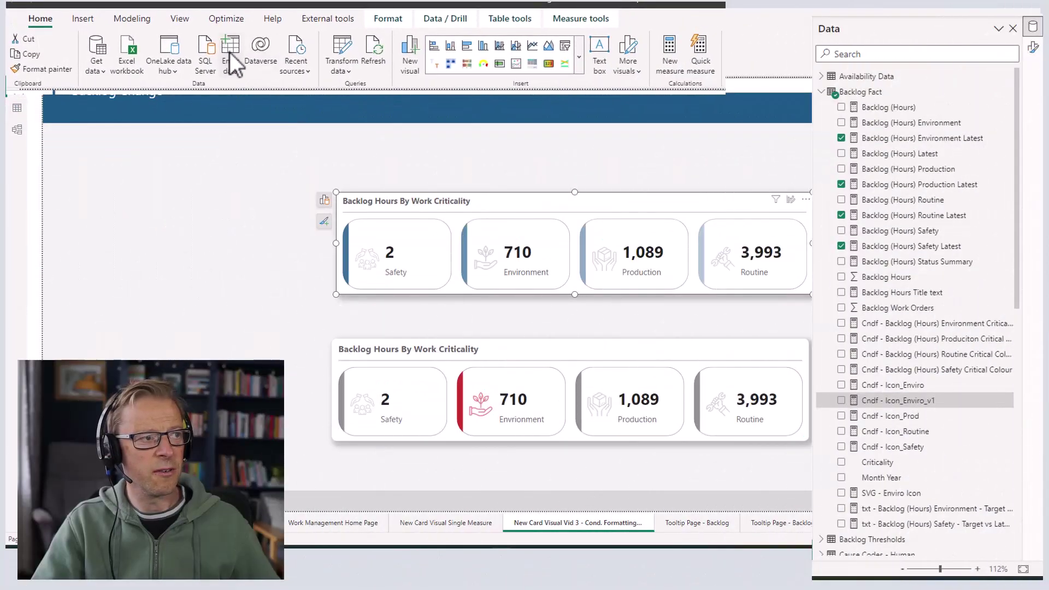
click(231, 54)
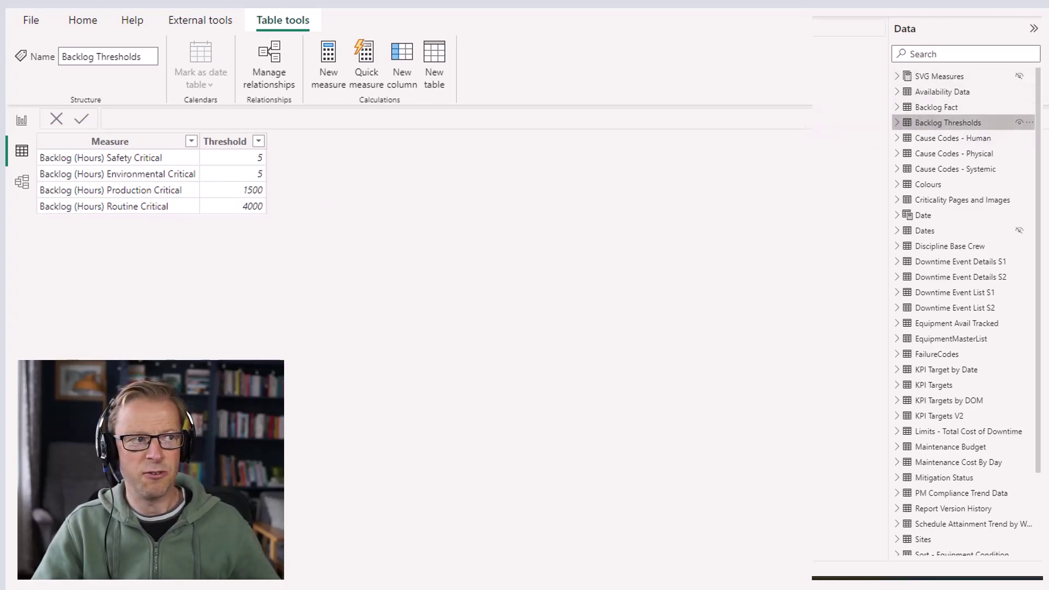
click(1030, 124)
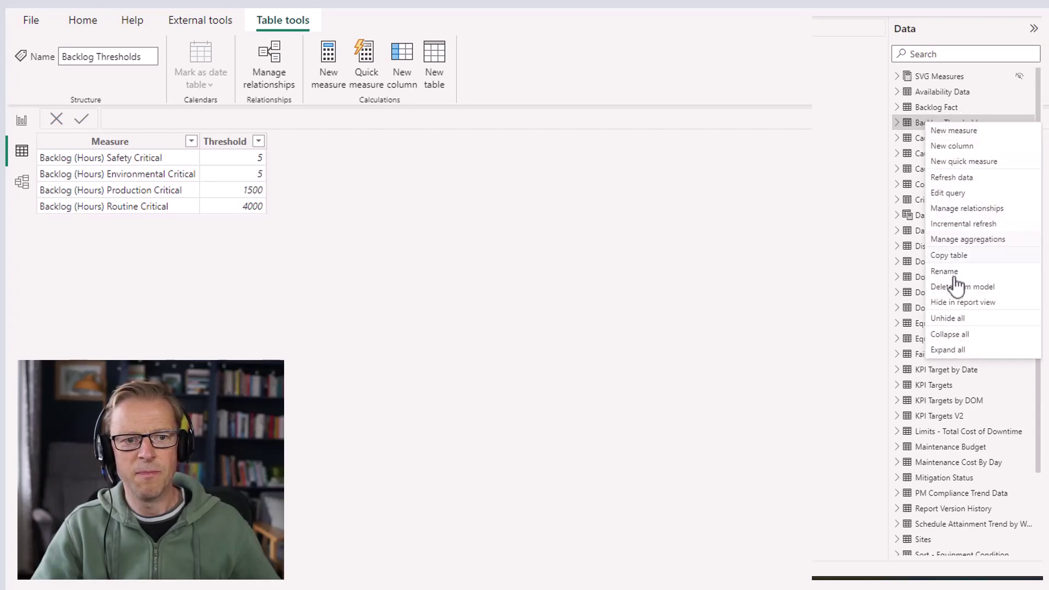
click(958, 195)
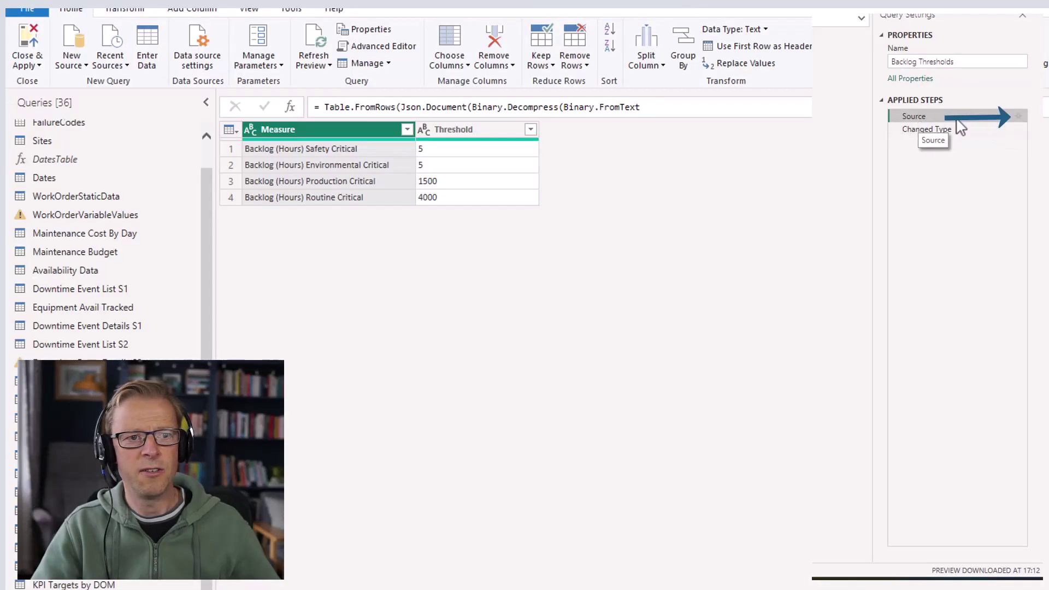
click(1019, 117)
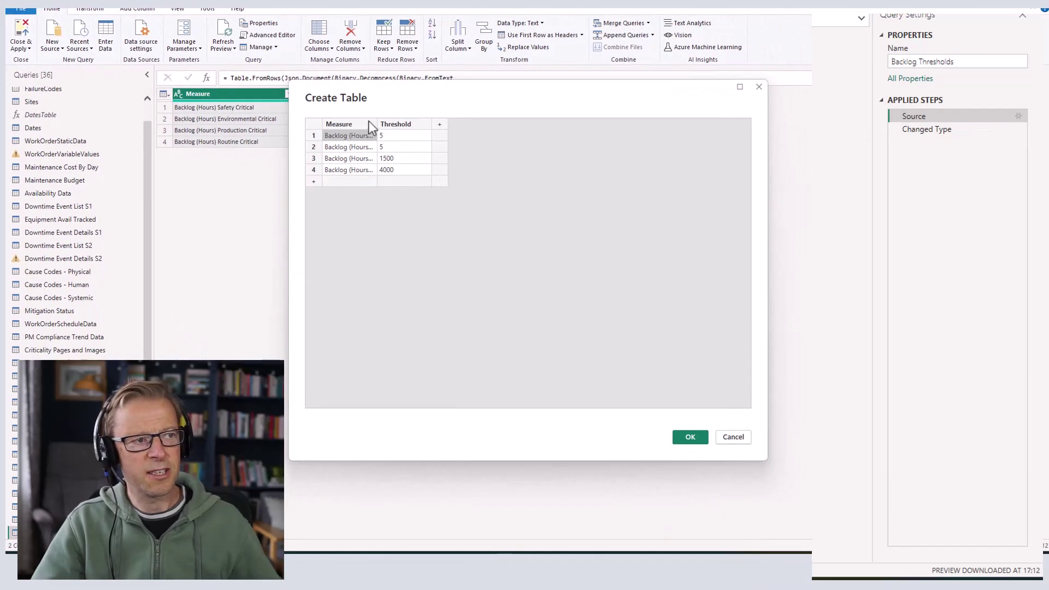
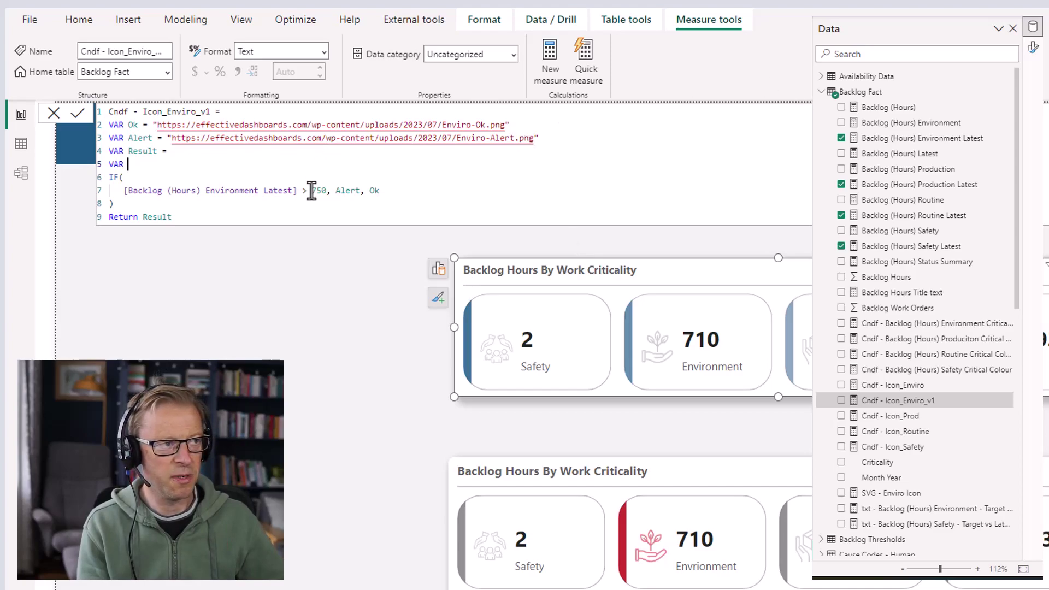
- Declare a ThresholdValue variable in the Cndf - Icon_Enviro_v1 measure and start a LOOKUPVALUE function for it
drag(311, 190, 325, 191)
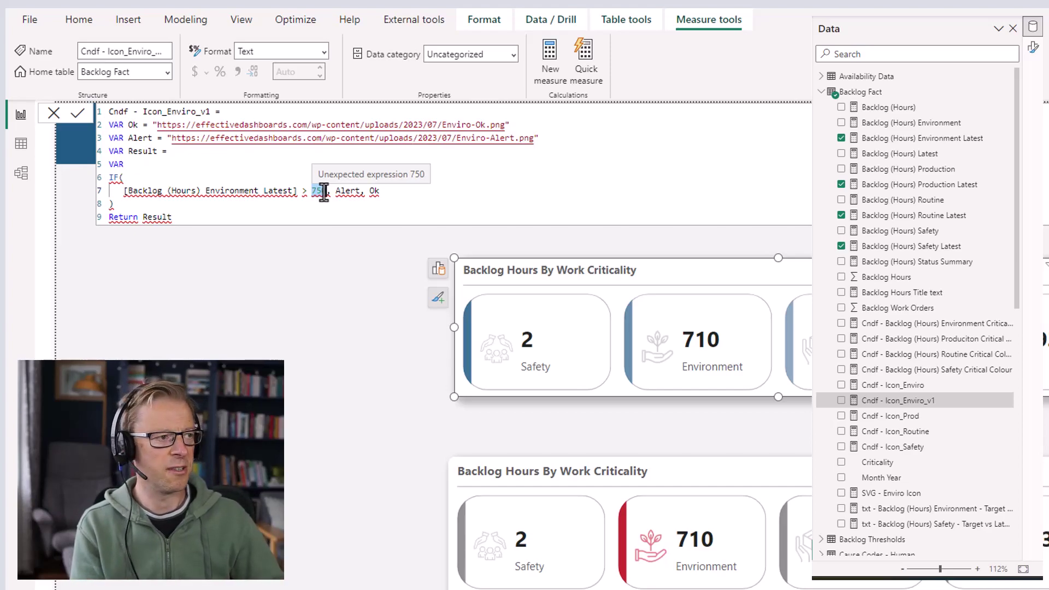
key(Up)
key(Up)
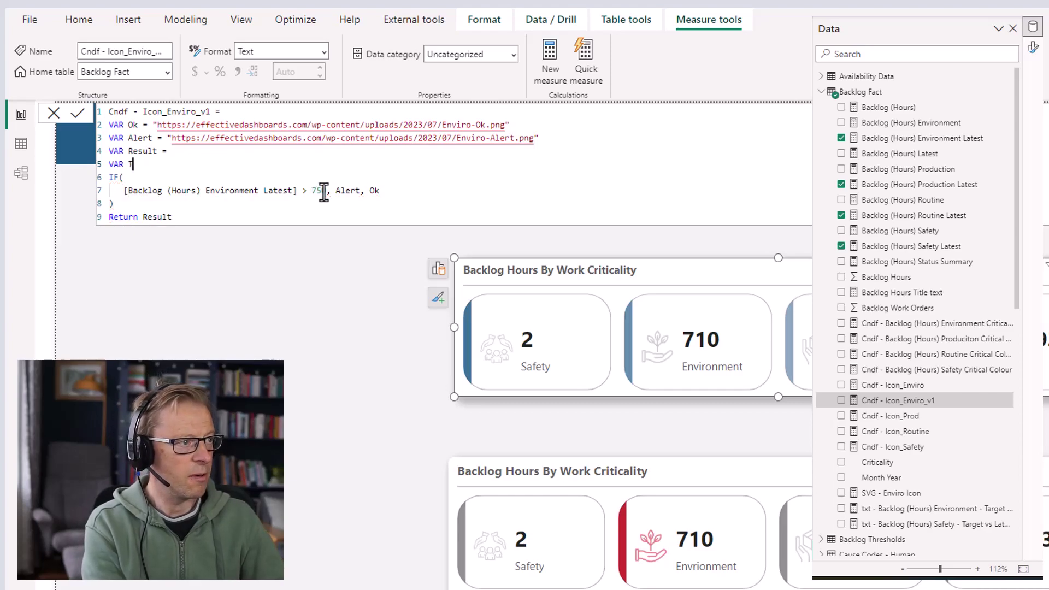
text(Threas)
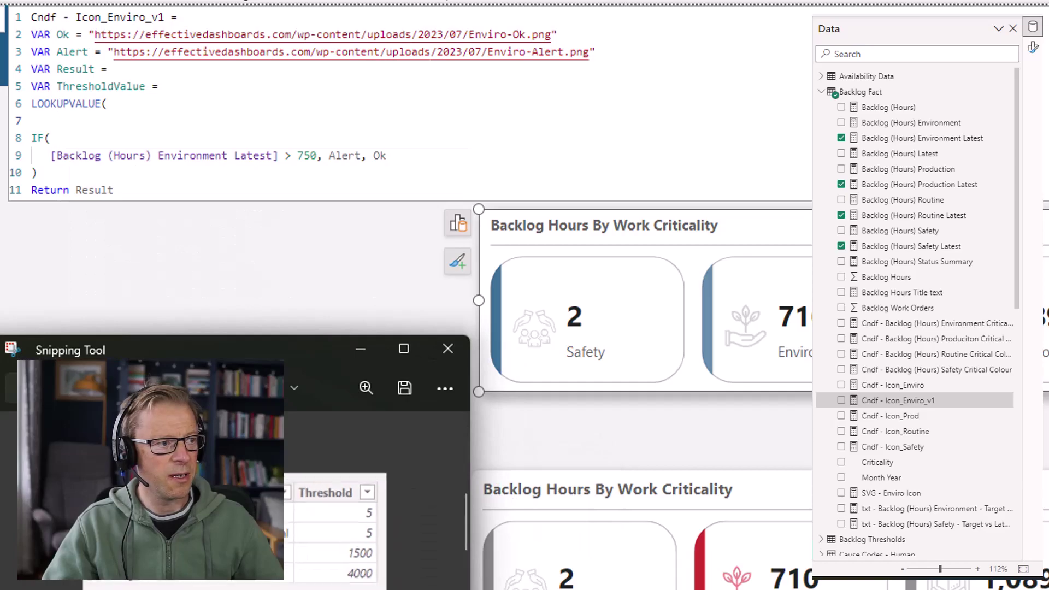
- Enter 'Backlog Thresholds'[Threshold] as the LOOKUPVALUE result column, using the snipped threshold table as reference
drag(214, 336, 733, 126)
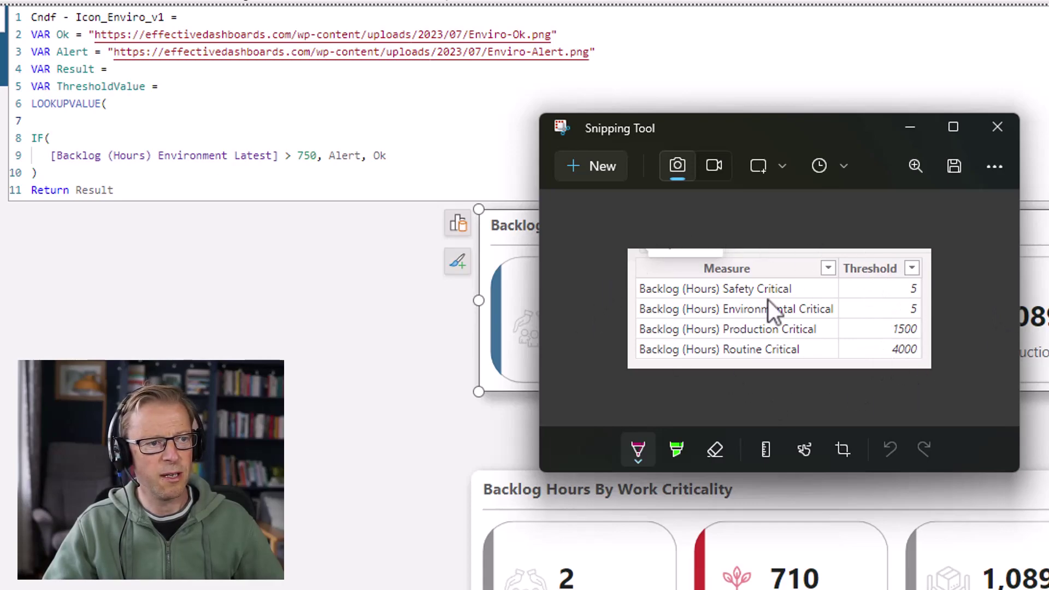
click(75, 117)
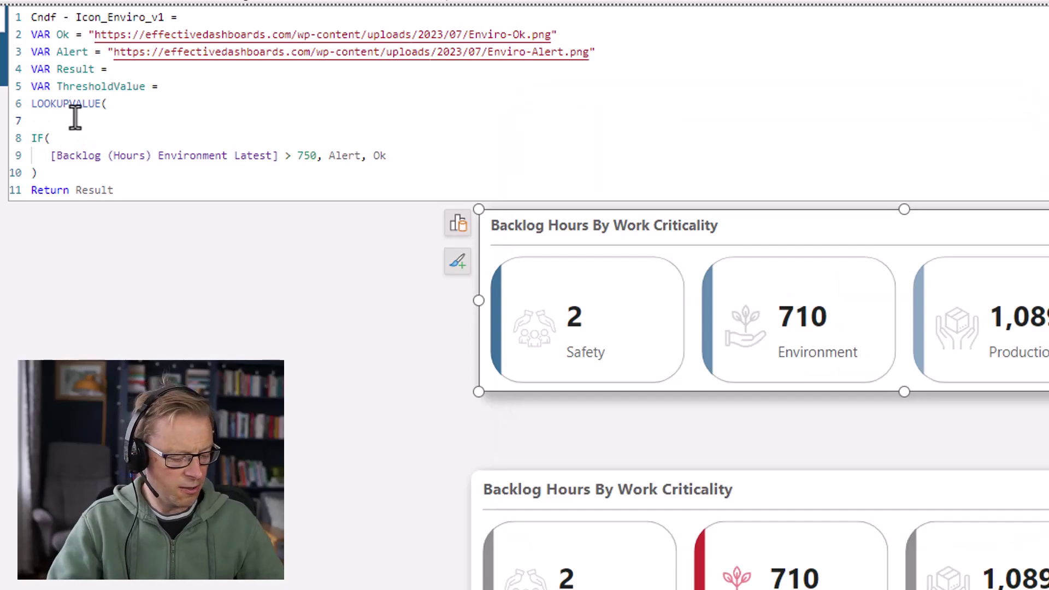
text(back)
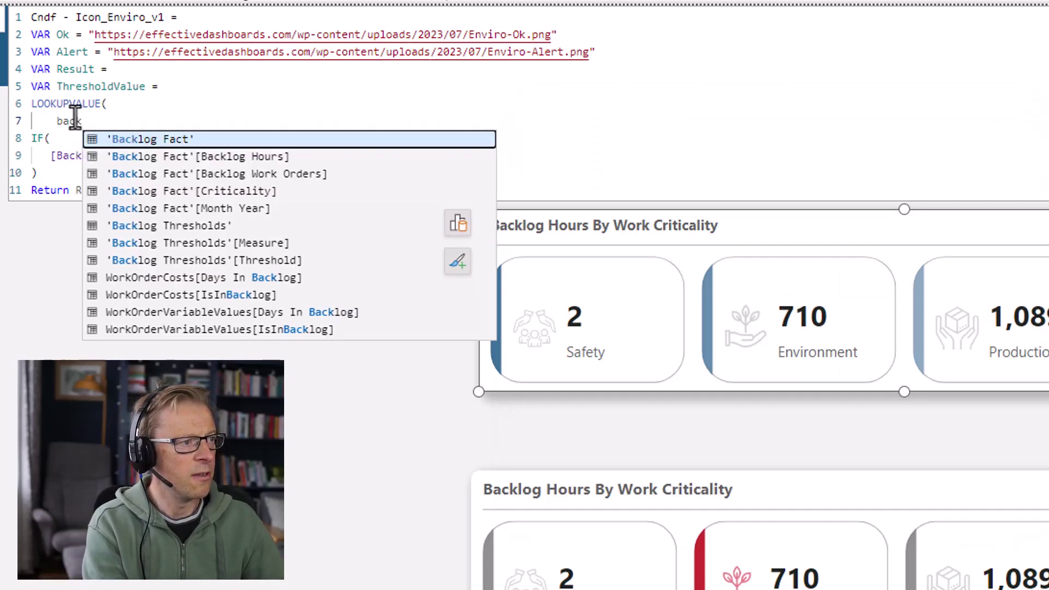
key(Down)
key(Down)
key(Down)
key(Down)
key(Down)
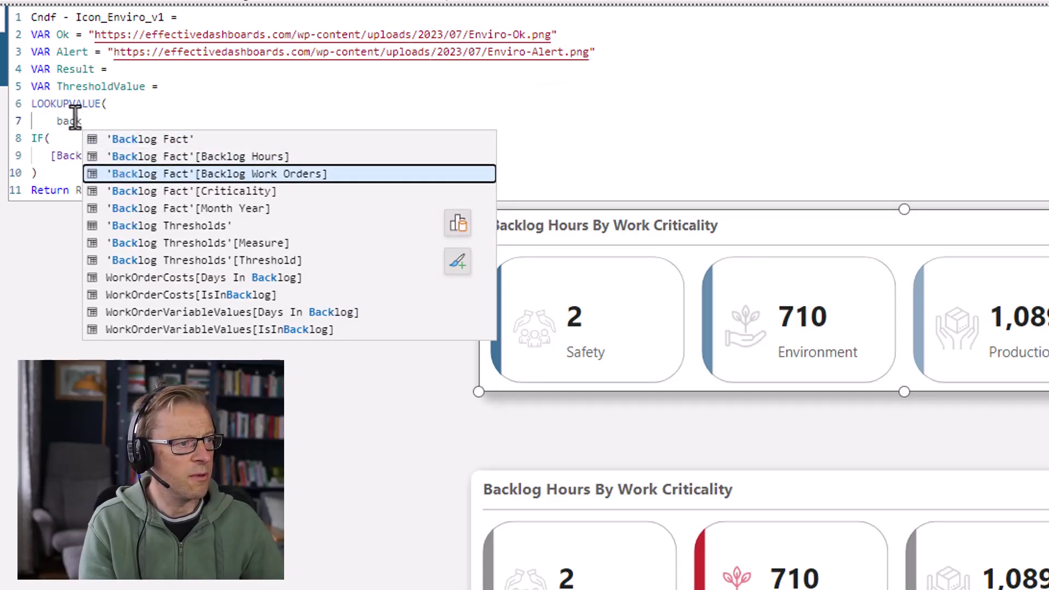
key(Down)
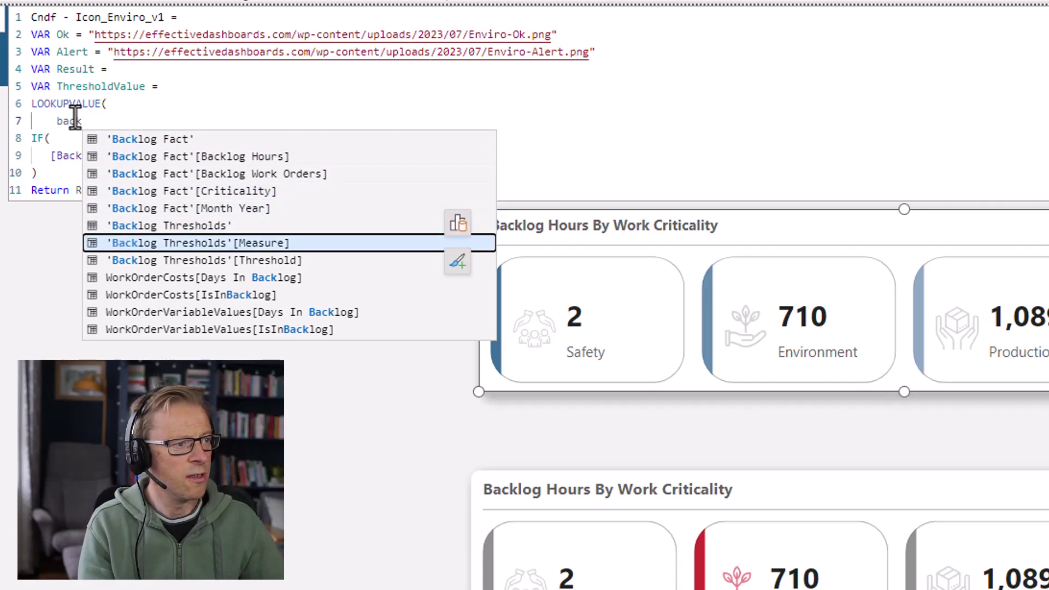
key(Down)
key(Tab)
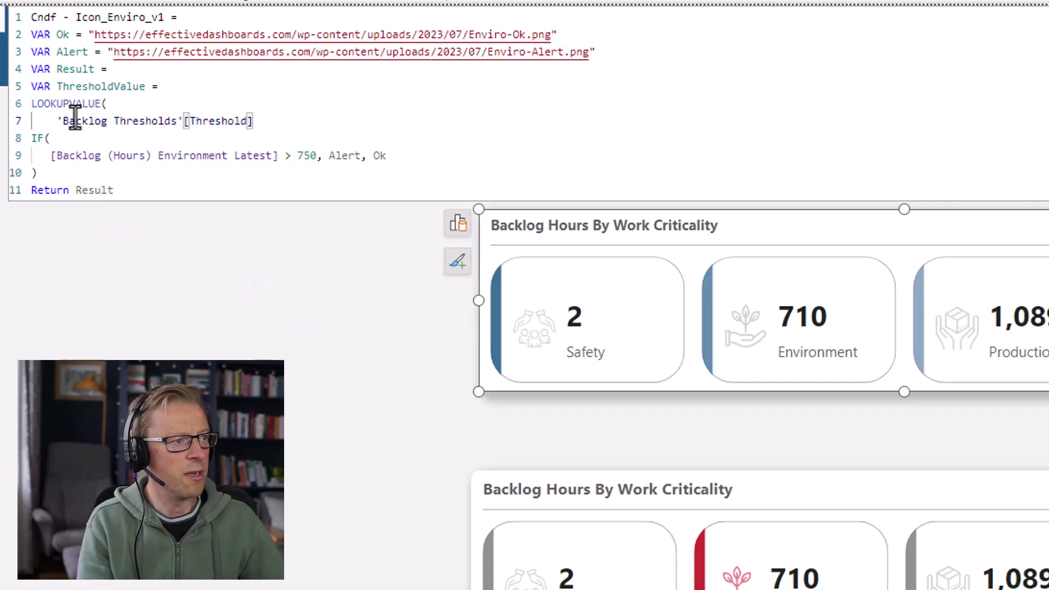
text(,)
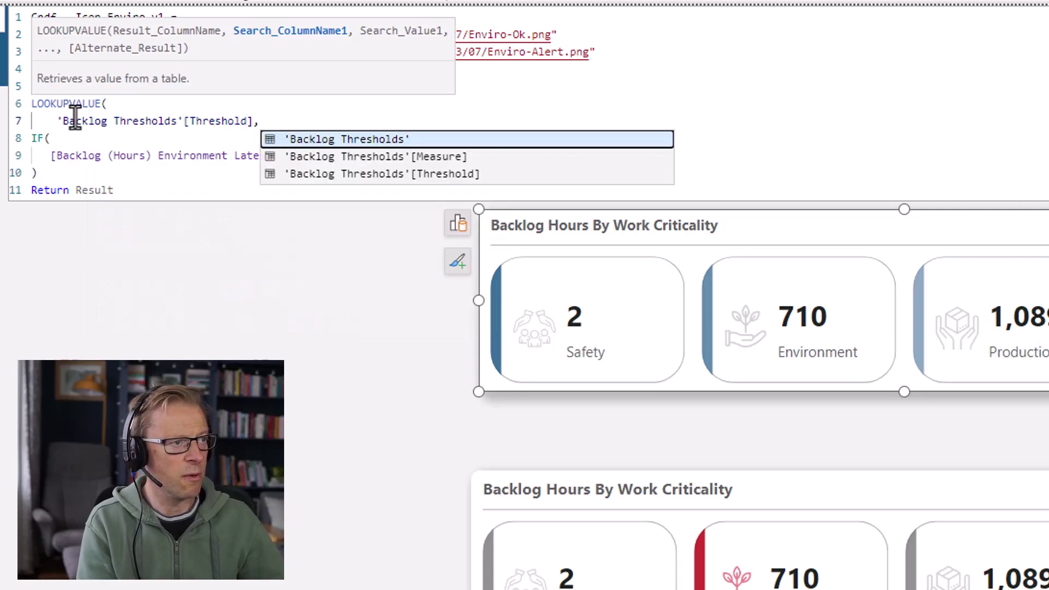
key(shift+Return)
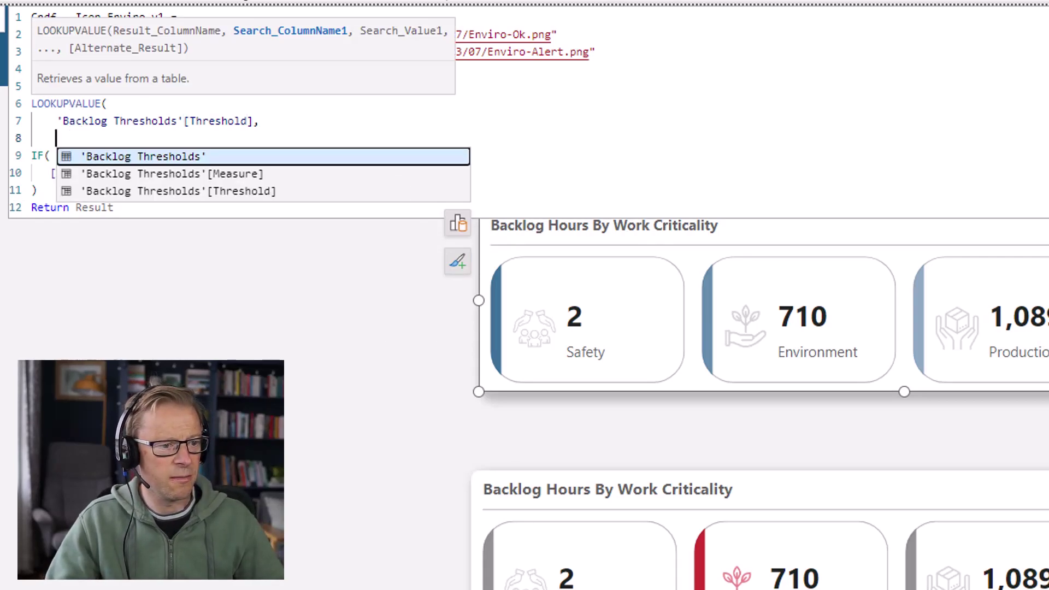
- Check the snipped threshold table and enter 'Backlog Thresholds'[Measure] as the LOOKUPVALUE search column
key(alt+Tab)
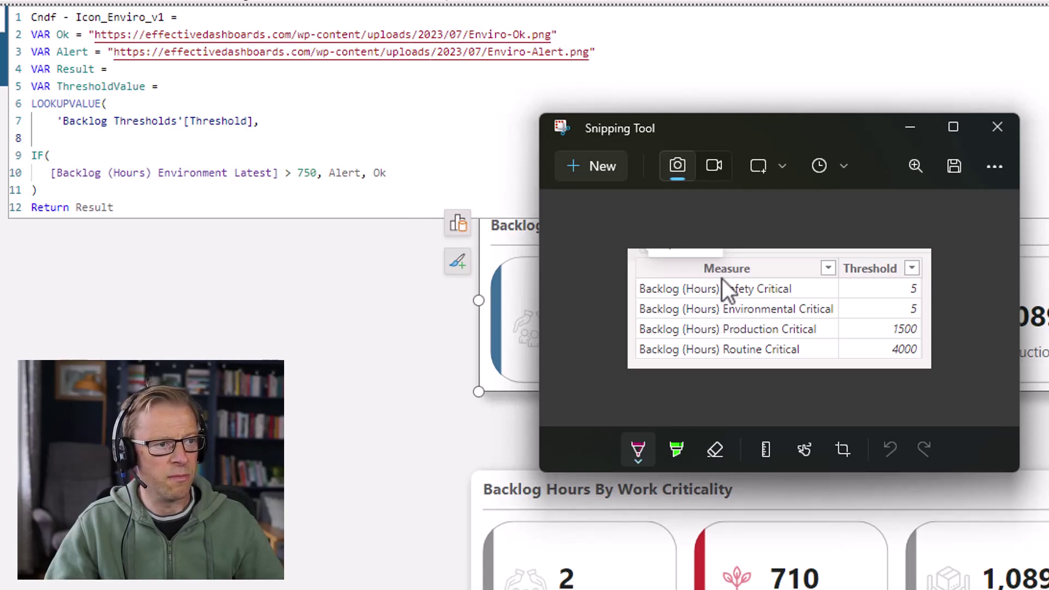
click(291, 129)
click(113, 138)
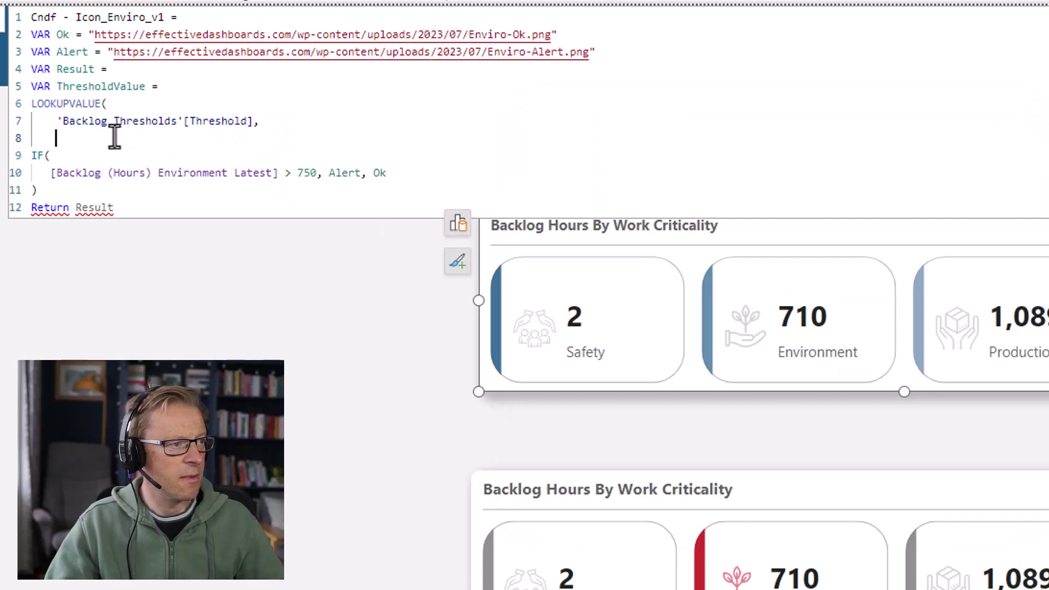
text(backlo)
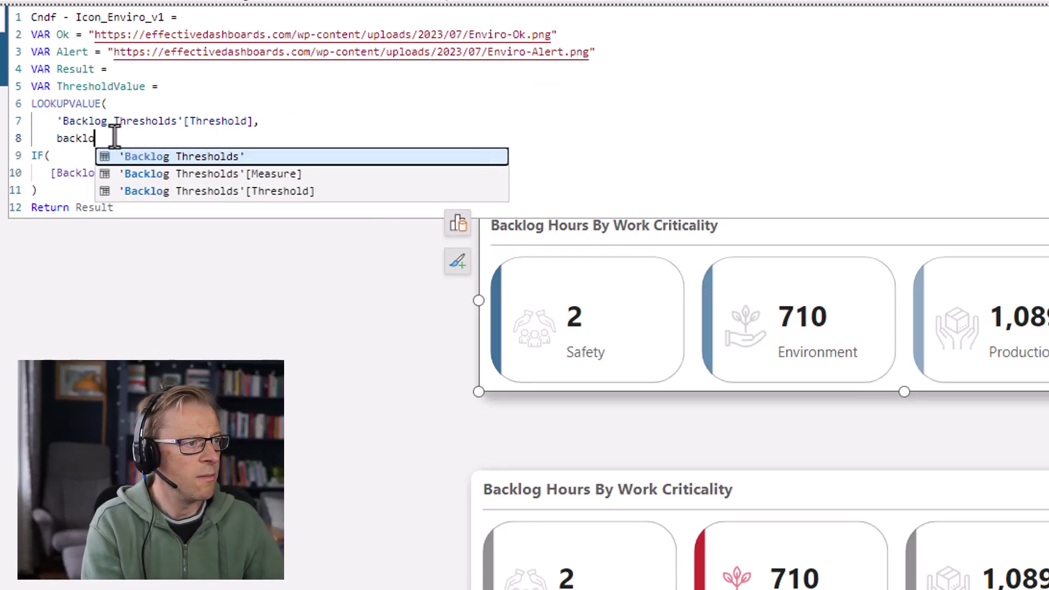
key(Down)
key(Tab)
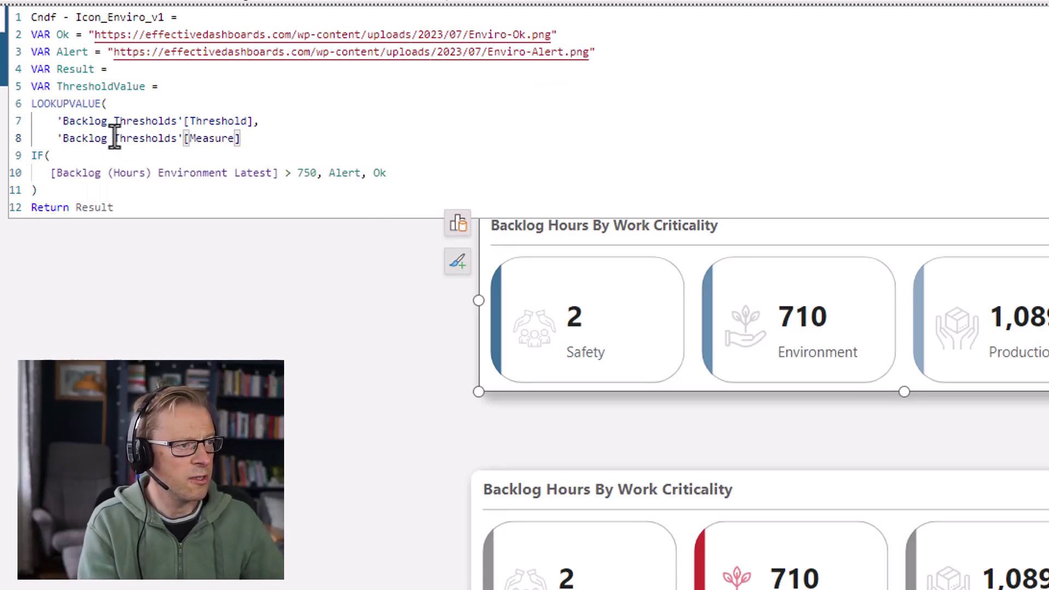
text(,)
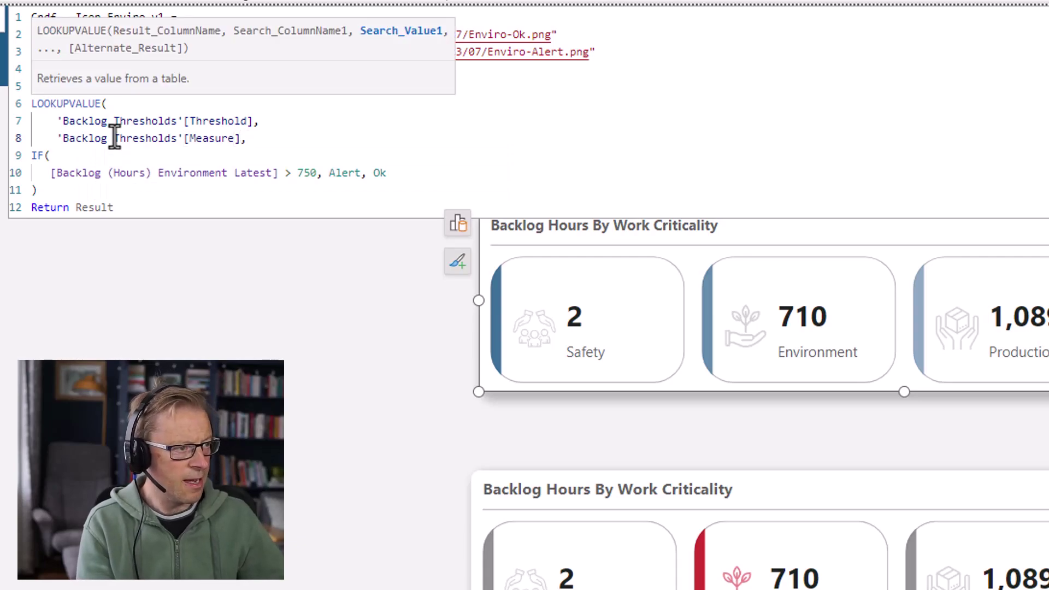
- Enter "Backlog (Hours) Environment Crical" as the search value on a new line and close the LOOKUPVALUE function
key(Return)
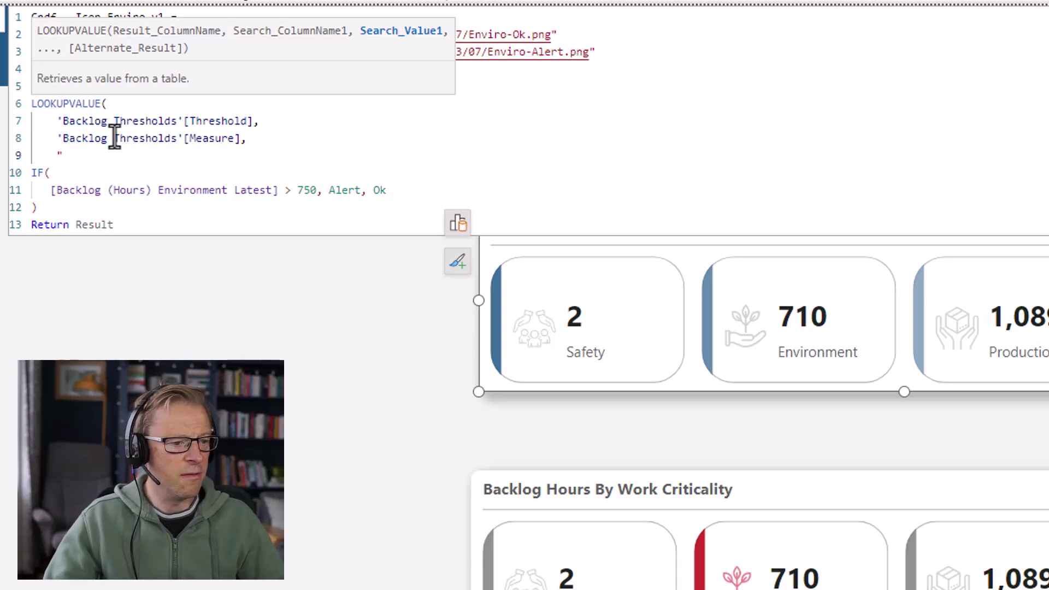
key(alt+Tab)
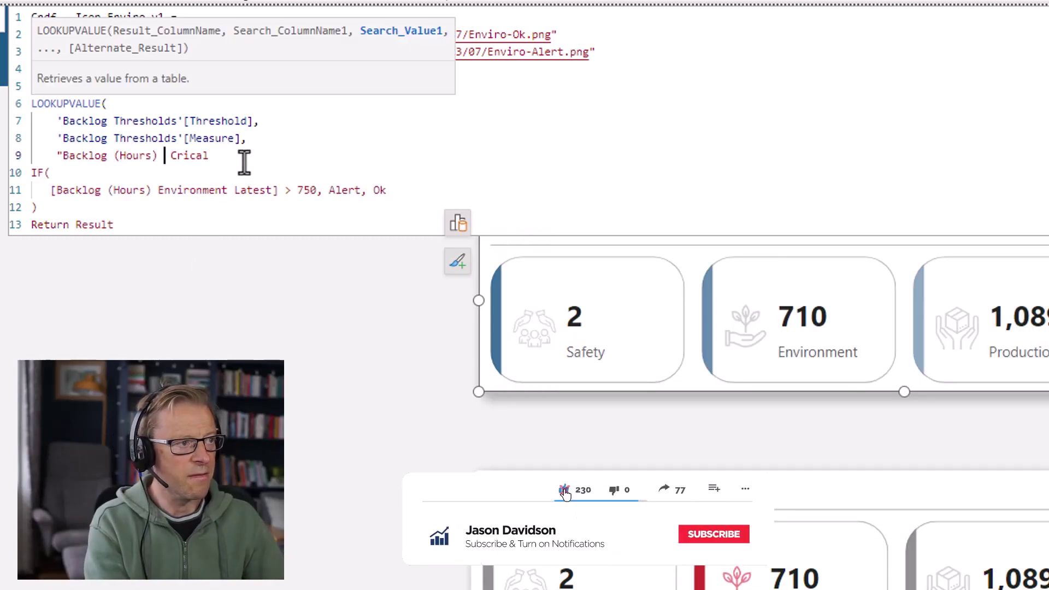
text(Environment)
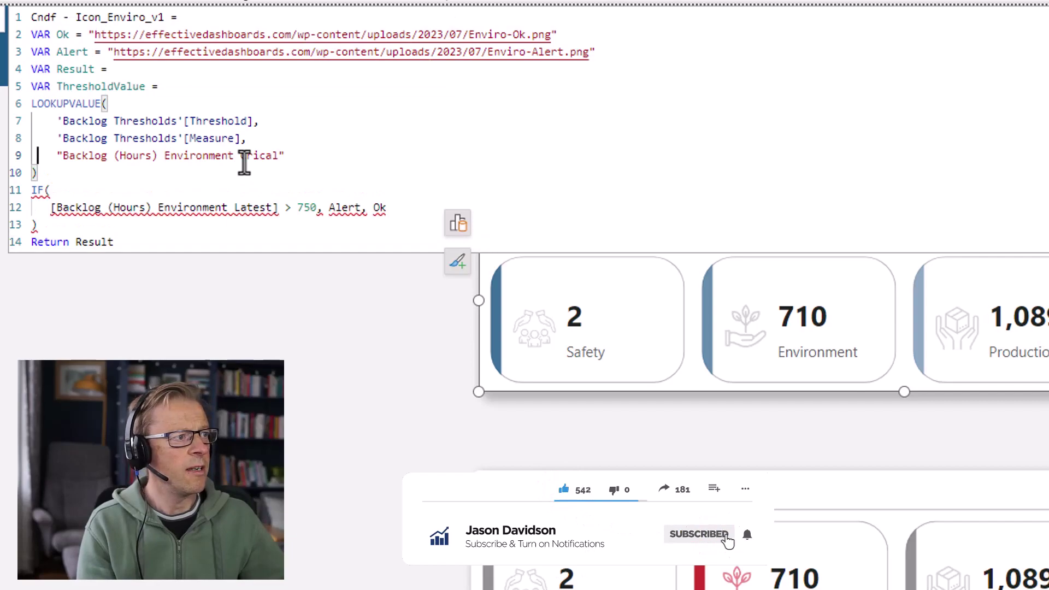
- Move the VAR Result = declaration below the ThresholdValue lookup, directly above the IF expression
key(Up)
key(Up)
key(Up)
key(Up)
key(Up)
key(Down)
key(Down)
key(Down)
key(Down)
key(Down)
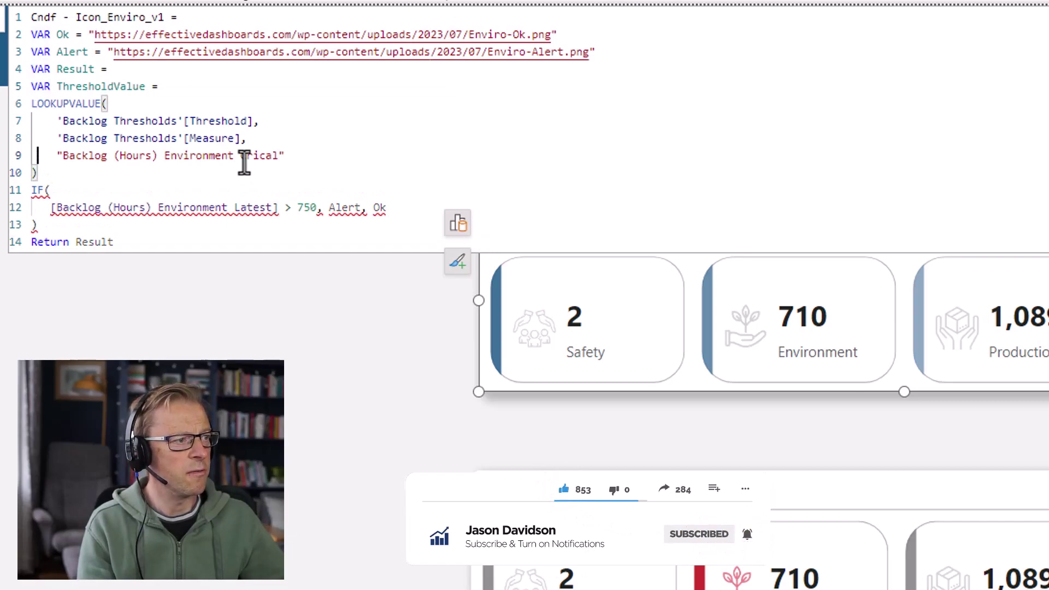
key(Down)
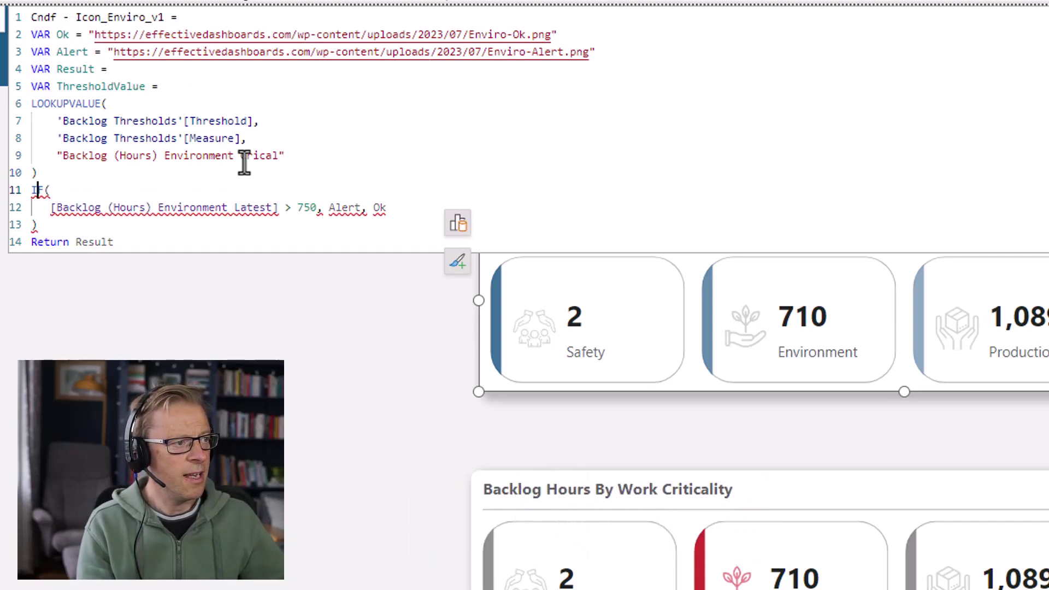
key(Return)
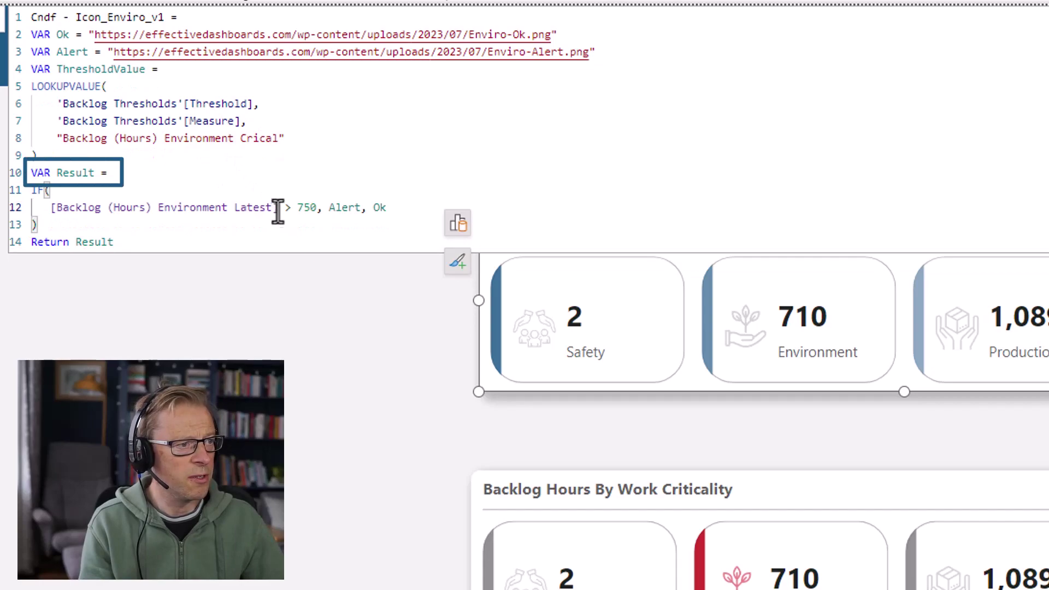
- Replace the hard-coded 750 in the IF condition with the ThresholdValue variable
drag(298, 208, 316, 207)
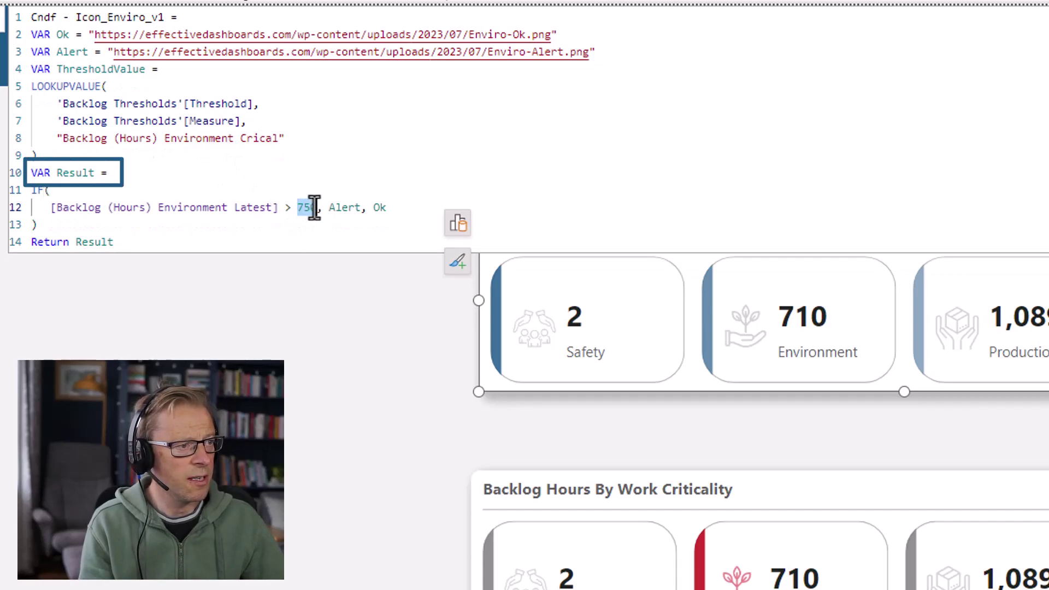
drag(144, 74, 58, 75)
key(ctrl+c)
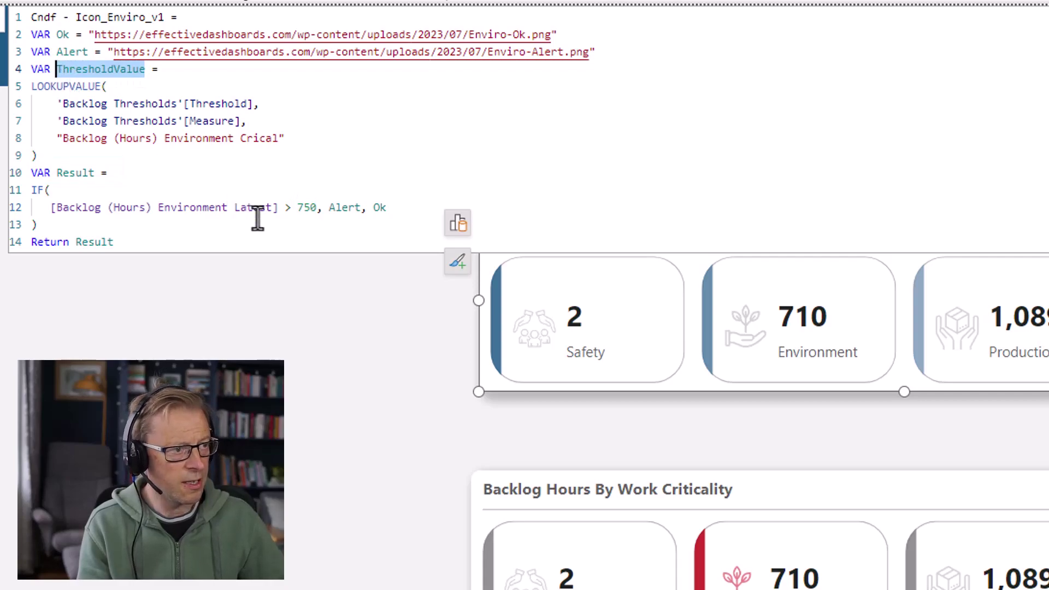
double_click(307, 208)
key(ctrl+v)
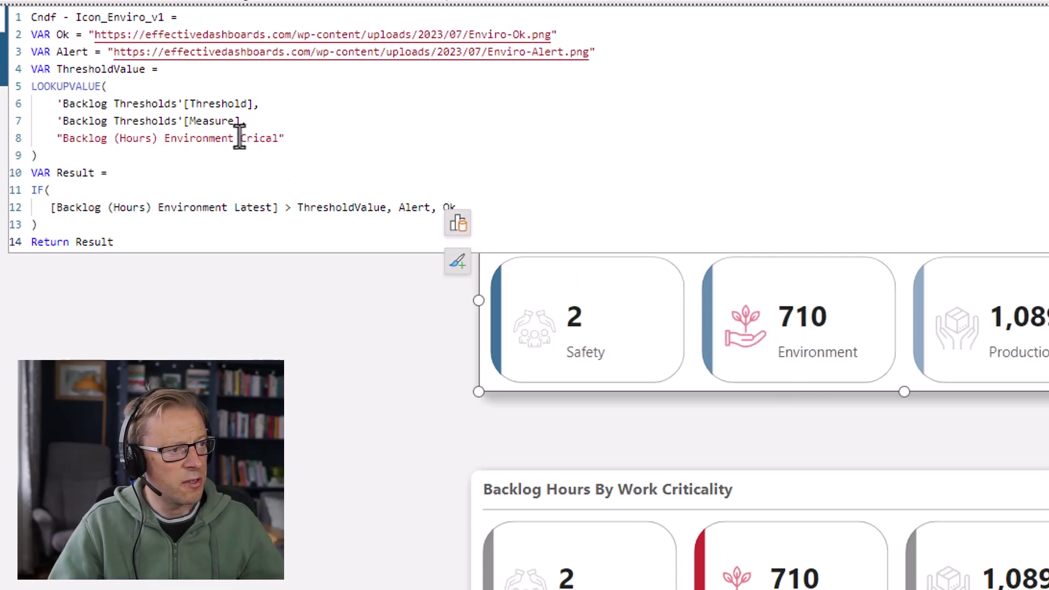
- Correct the misspelled word in the LOOKUPVALUE search value so it reads "Backlog (Hours) Environment Critical"
drag(240, 138, 278, 138)
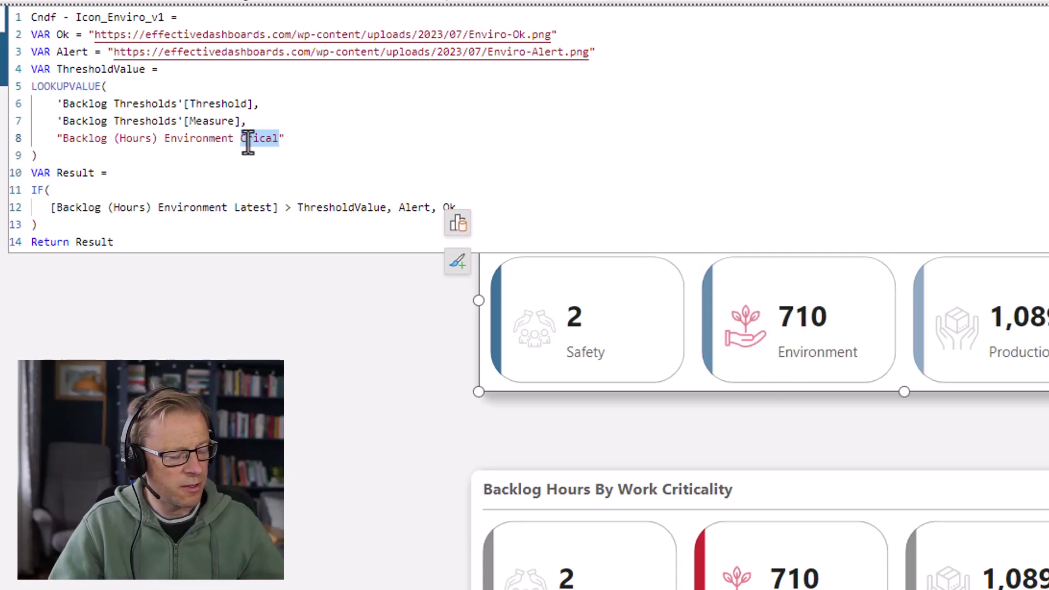
text(Critical)
key(Down)
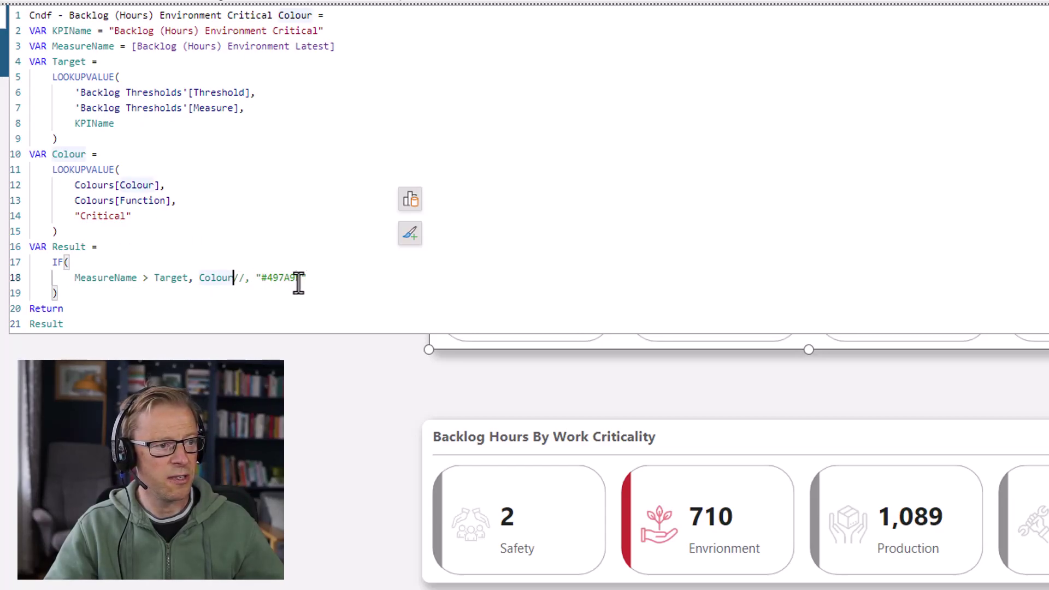
- Commit the Environment Critical Colour measure with the "#497A9F" fallback commented out of its IF, and reopen the formula to review that line
key(Return)
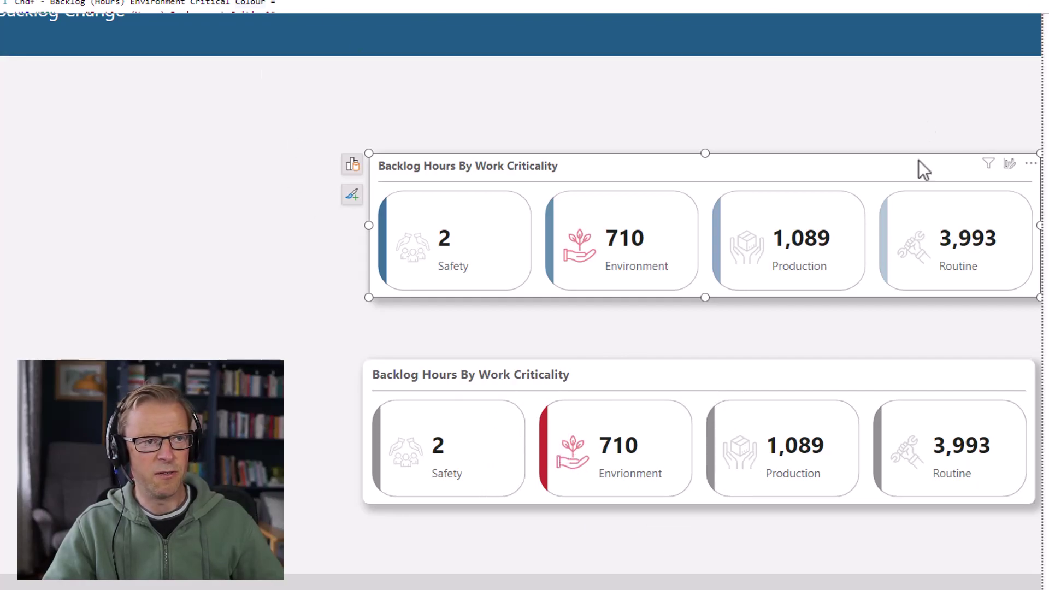
click(1046, 12)
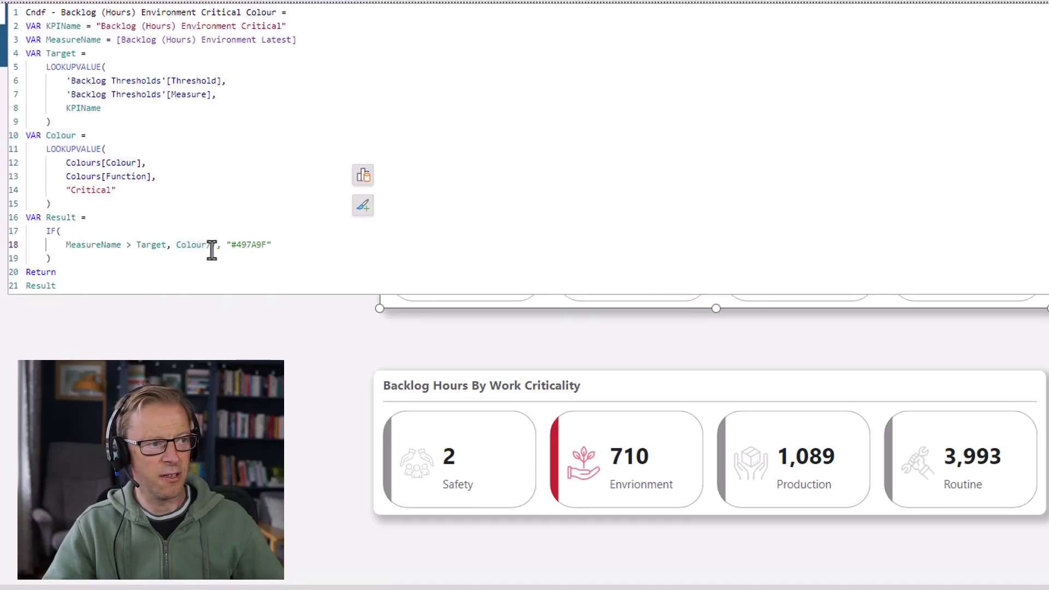
shift+click(284, 245)
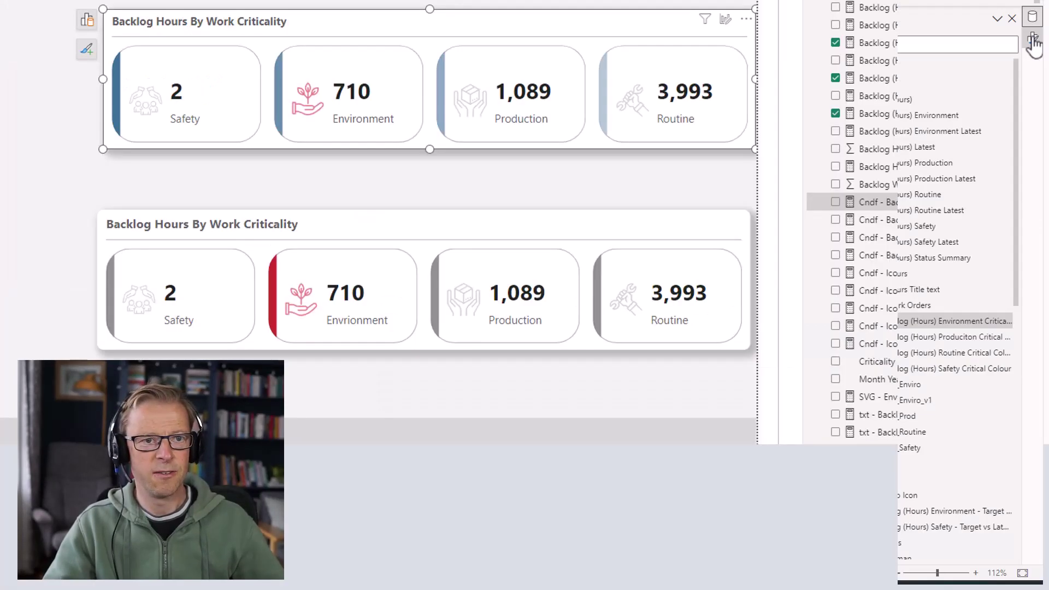
- Open the upper card visual's format settings, collapse the Image options and expand the Accent bar options for the Environment series
click(1031, 39)
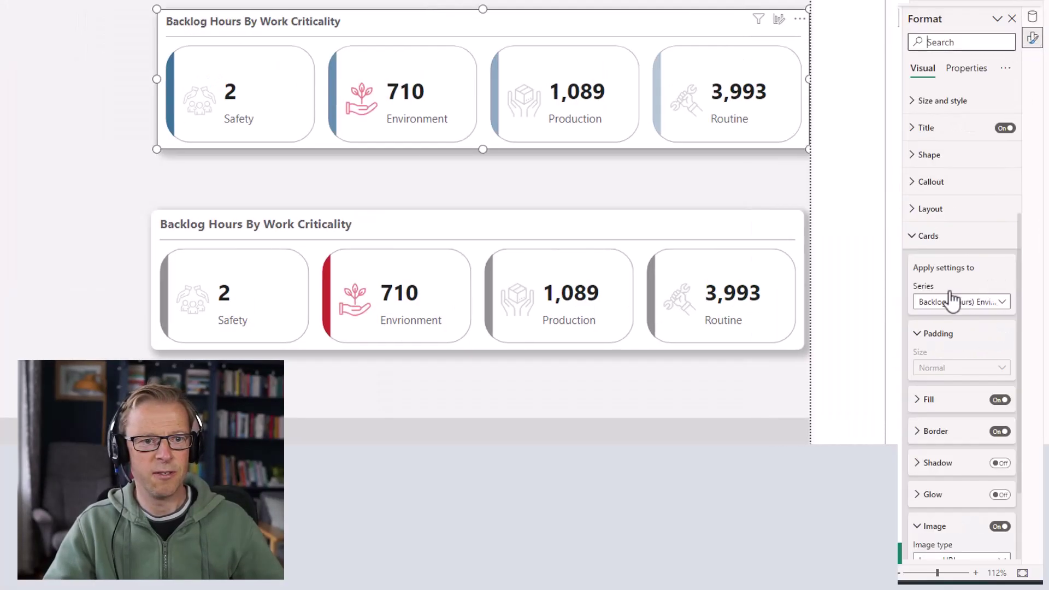
scroll(951, 405, down, 5)
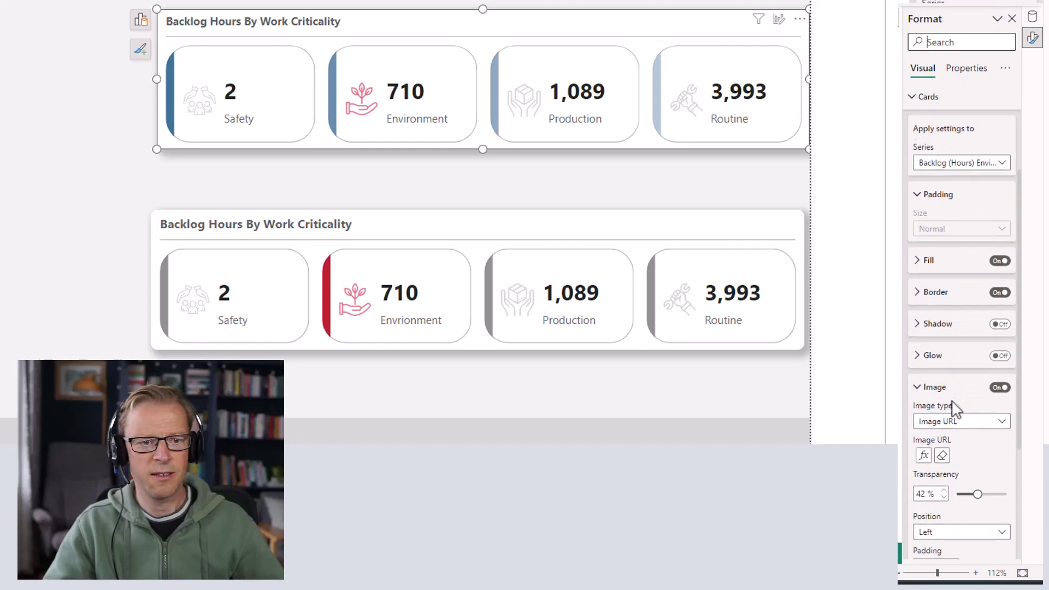
click(918, 248)
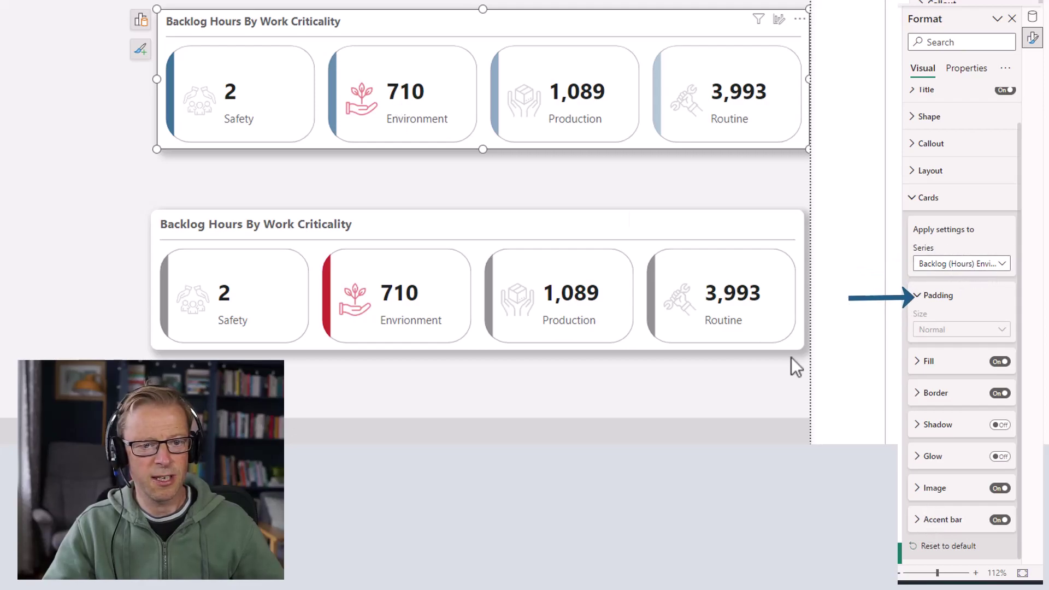
click(932, 519)
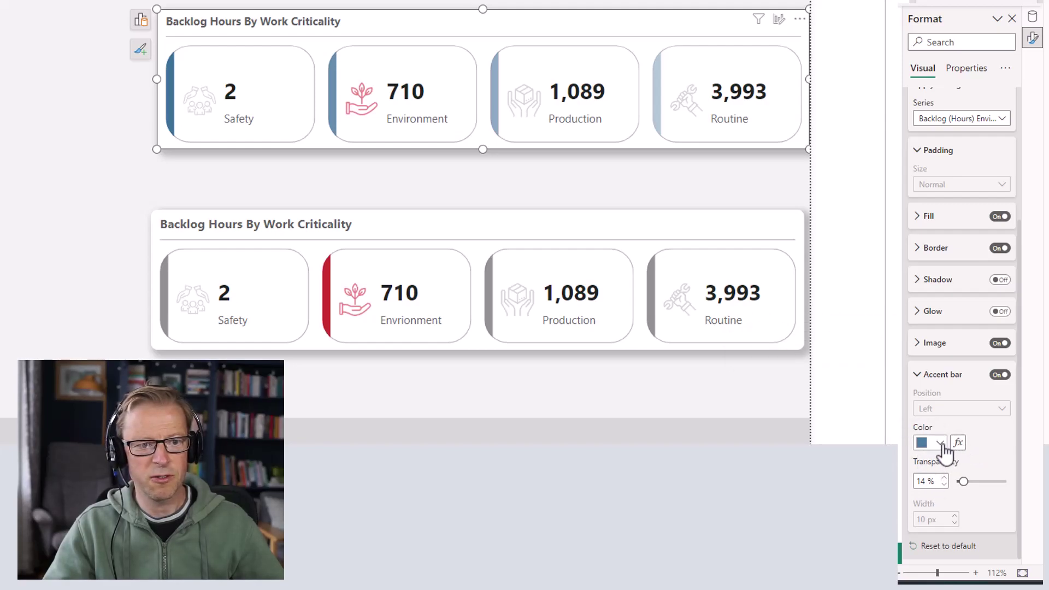
- Apply the Cards settings to All series and look through the accent bar's theme colours without picking one
scroll(969, 438, up, 4)
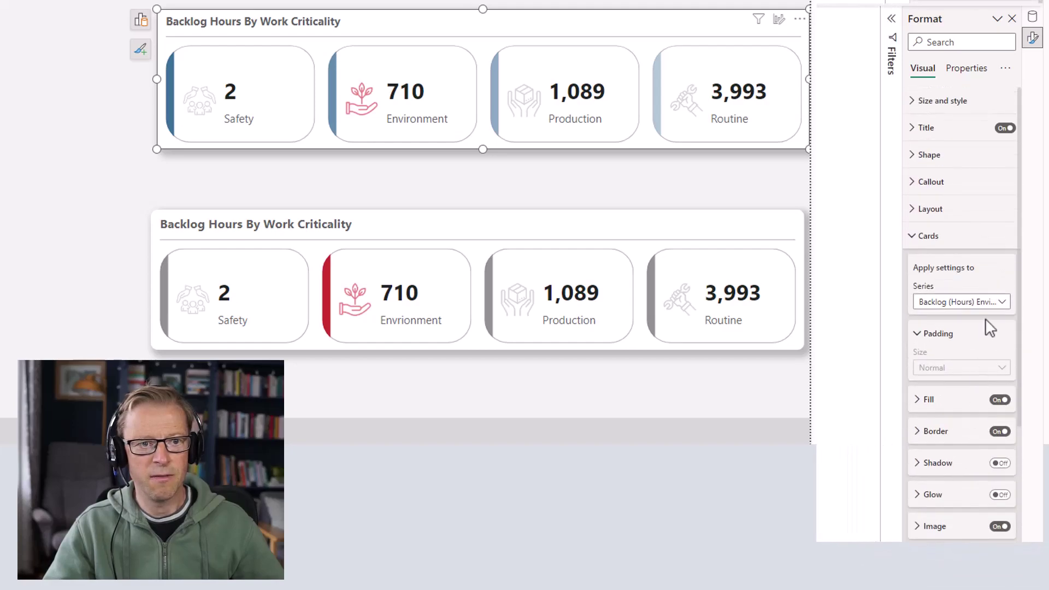
click(981, 305)
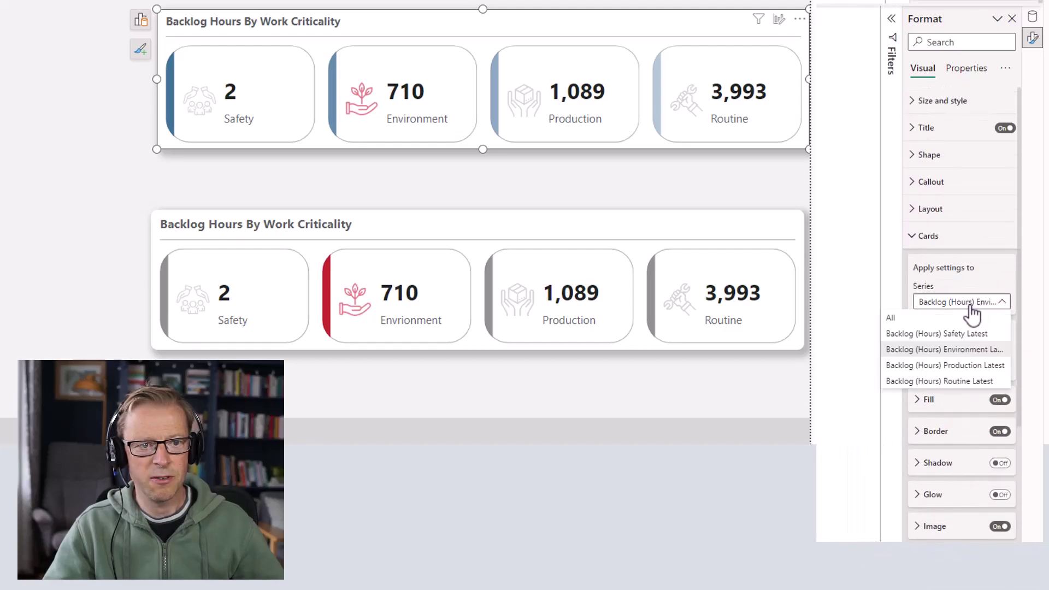
click(911, 319)
scroll(940, 390, down, 3)
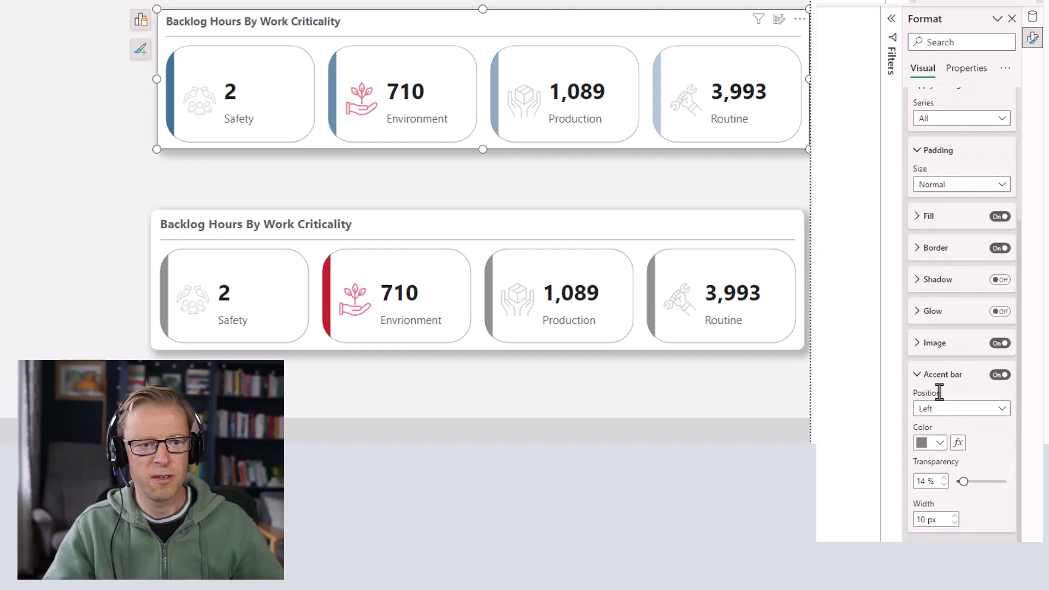
click(939, 444)
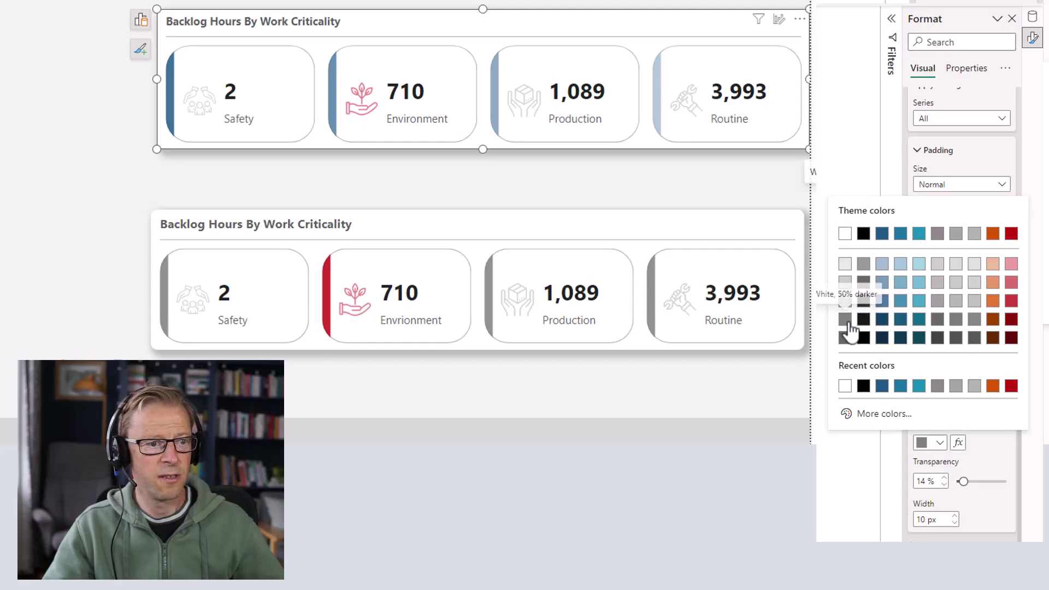
key(Escape)
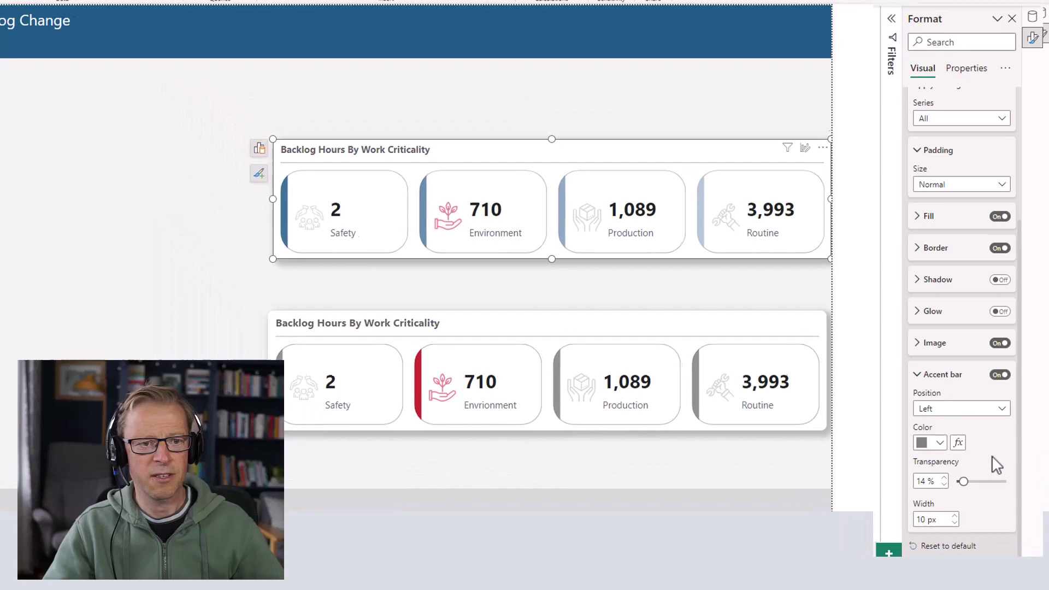
- Base the all-series accent bar colour on a field value, using the Cndf - Backlog (Hours) Environment Critical Colour measure
click(959, 443)
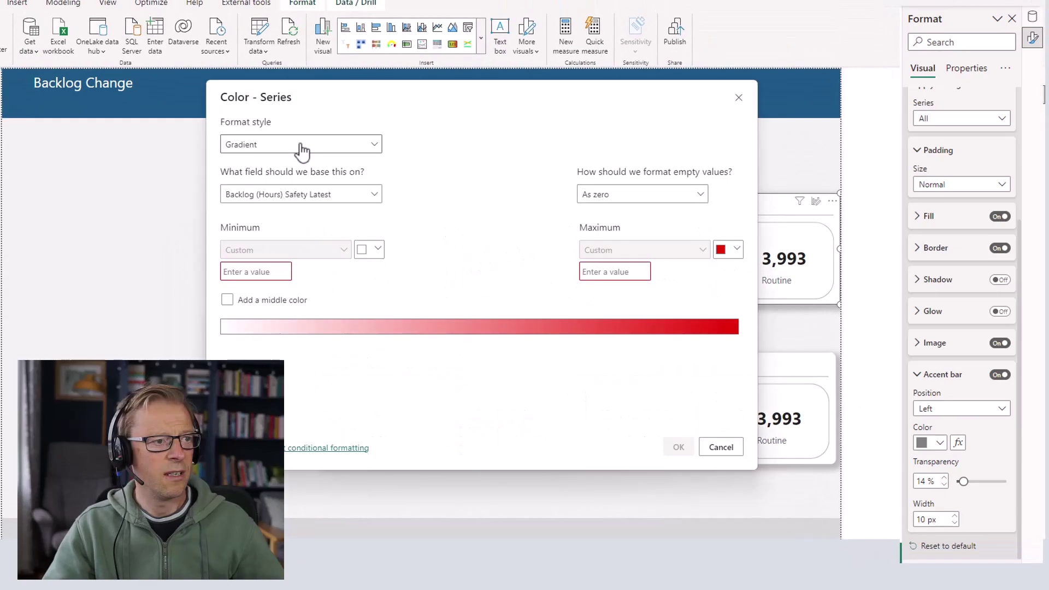
click(300, 145)
click(251, 202)
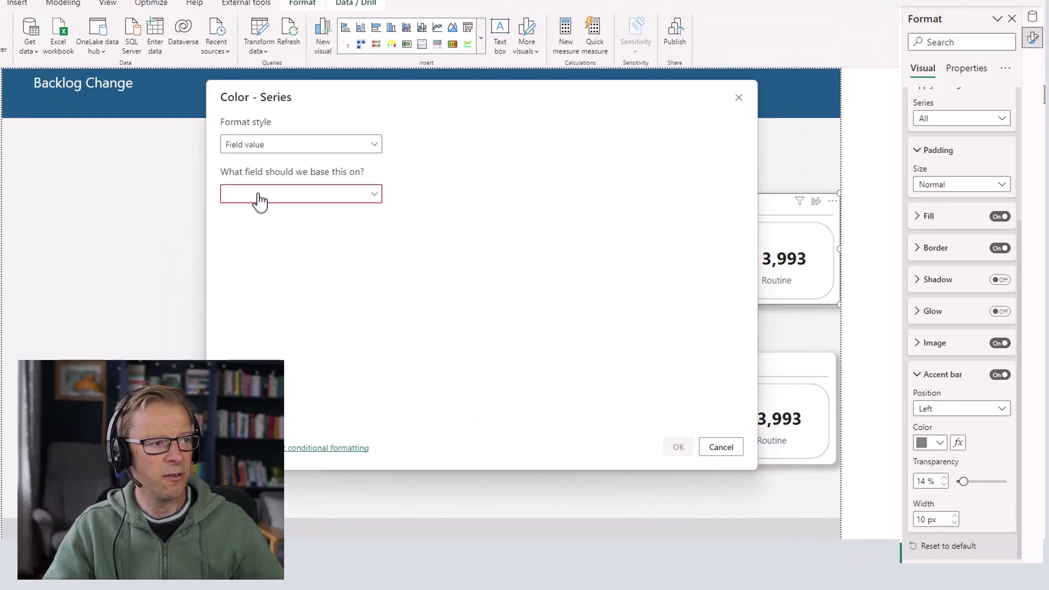
click(258, 197)
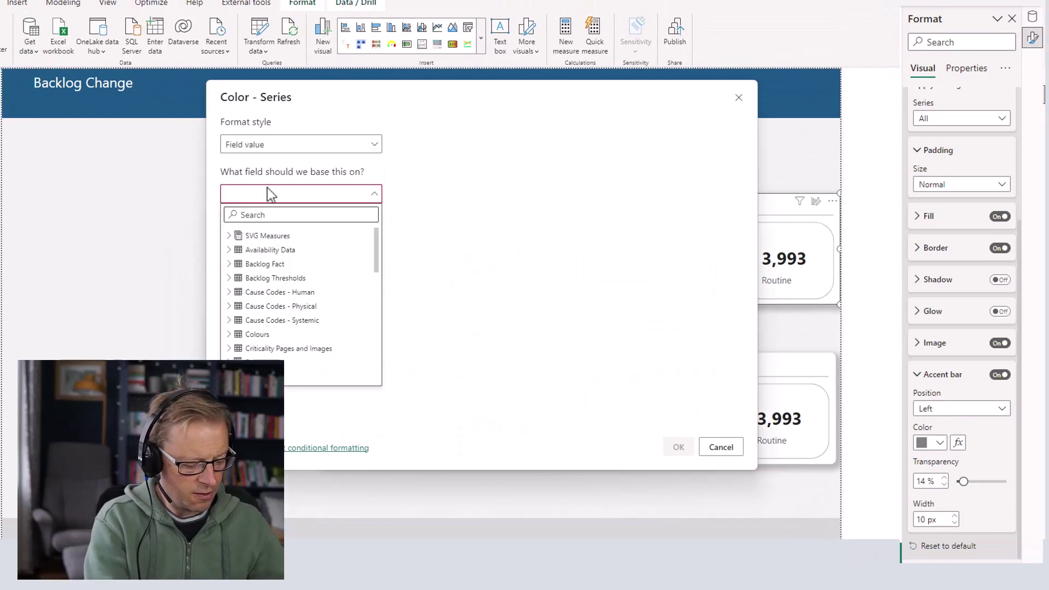
text(cndf)
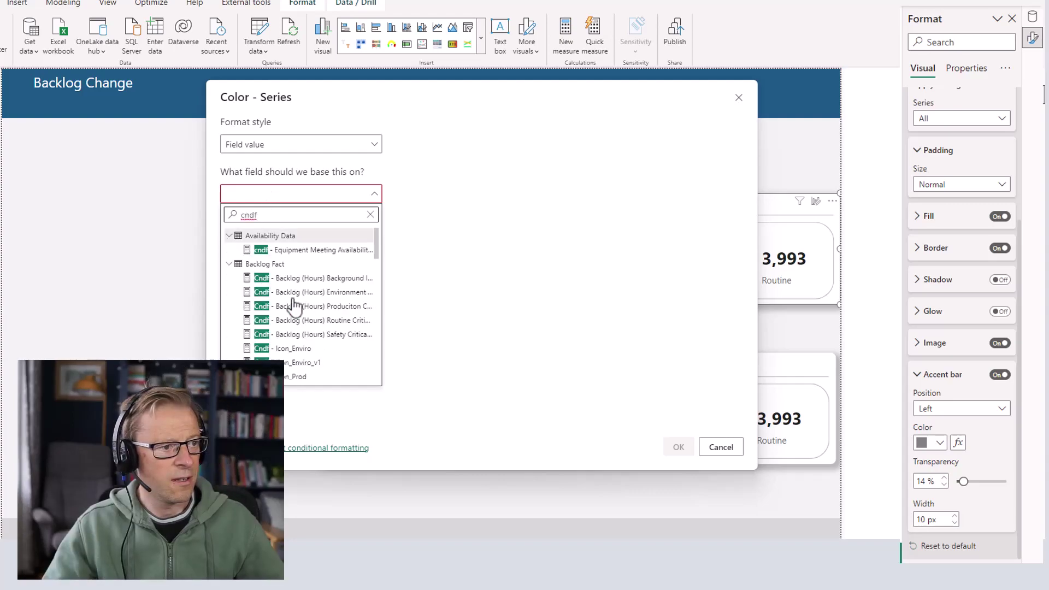
click(309, 295)
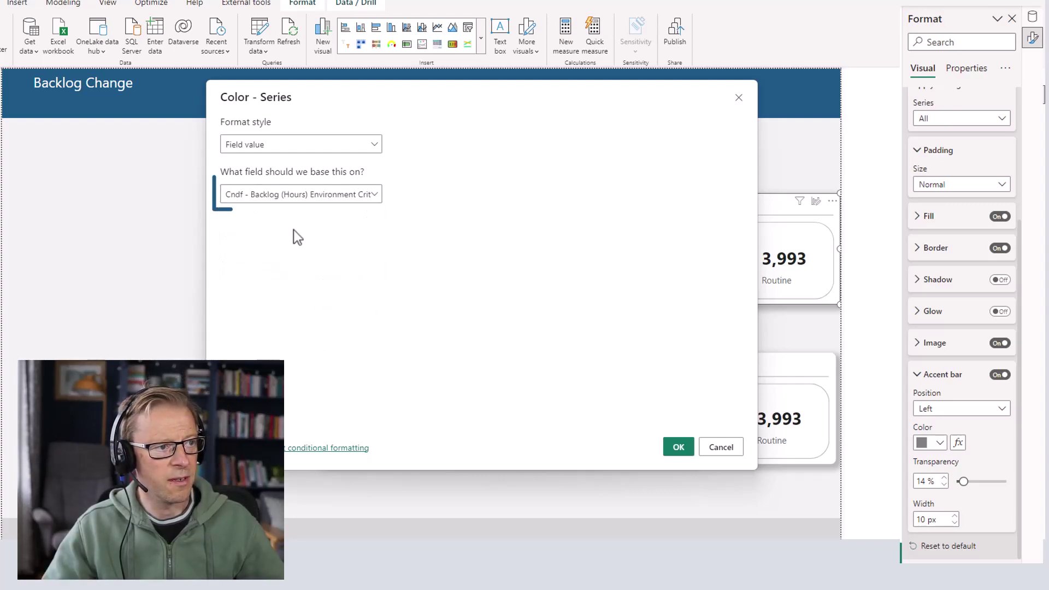
click(678, 447)
- Compare the accent bar colour formatting of the Environment series with that of All series, cancelling the conditional formatting dialog
click(962, 118)
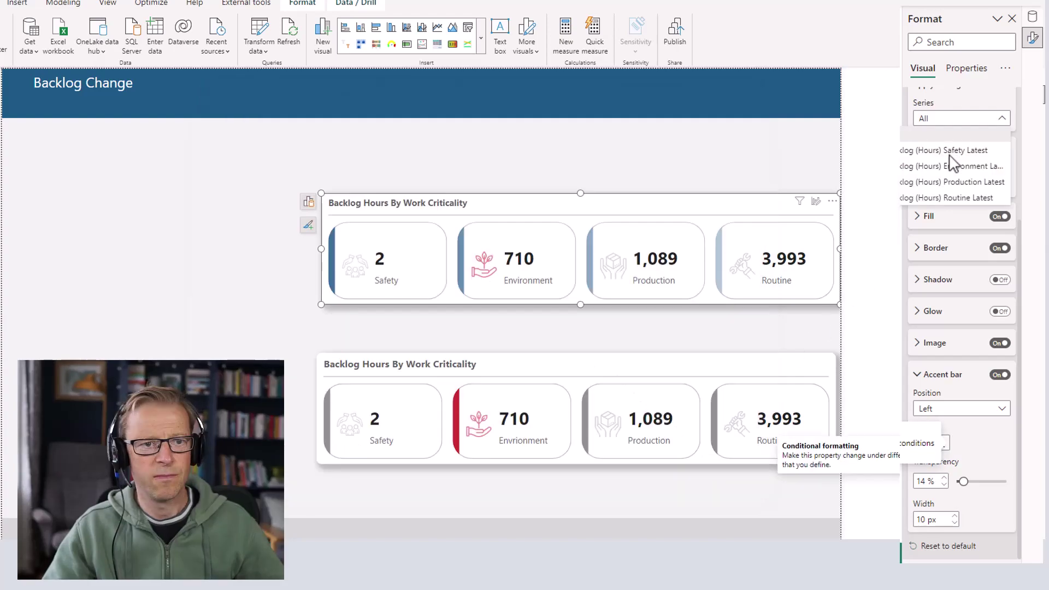
click(954, 166)
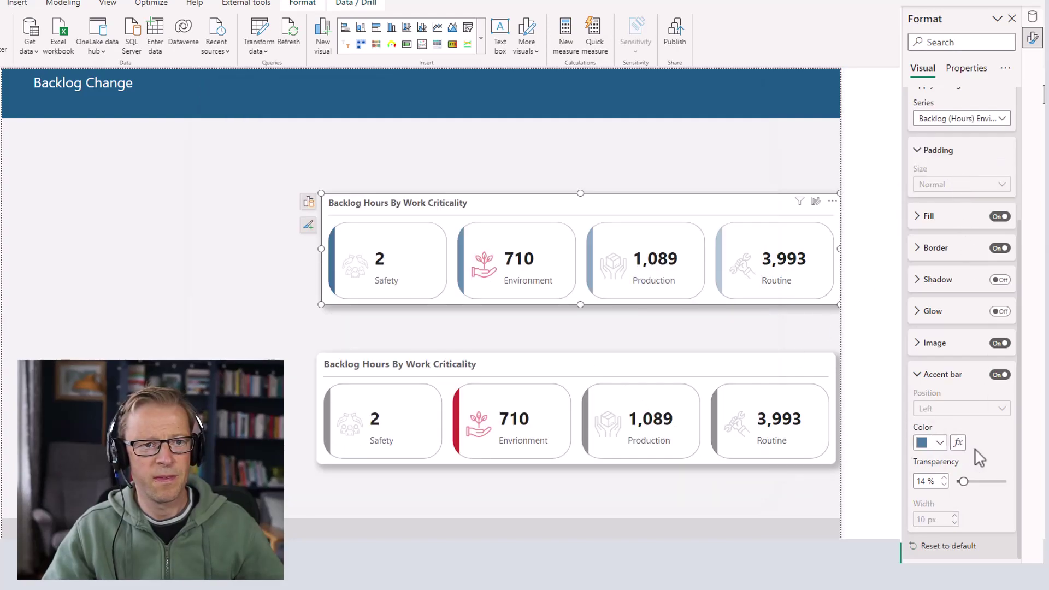
click(958, 443)
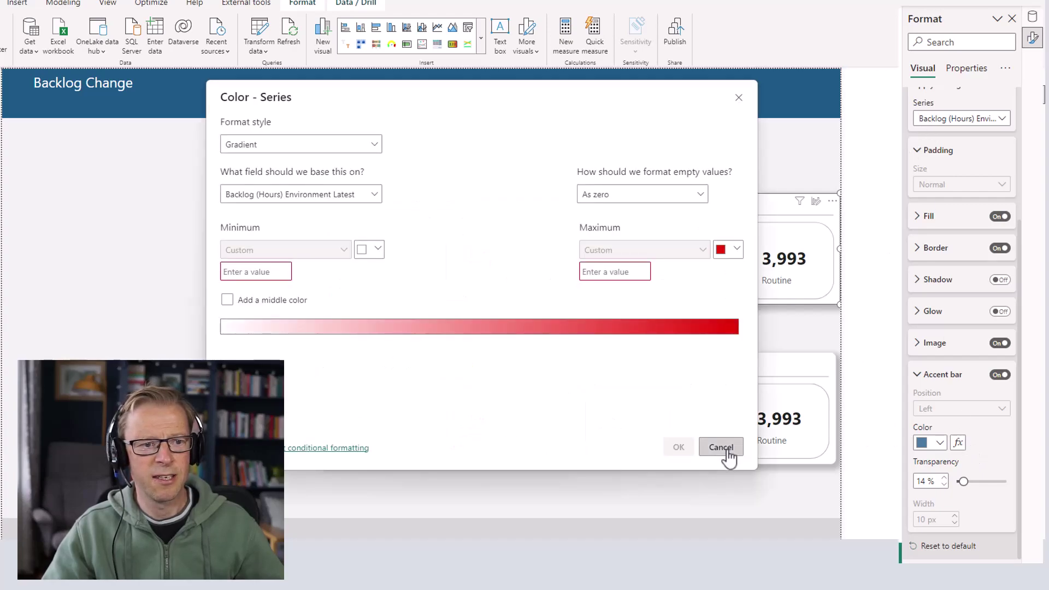
click(723, 449)
click(975, 120)
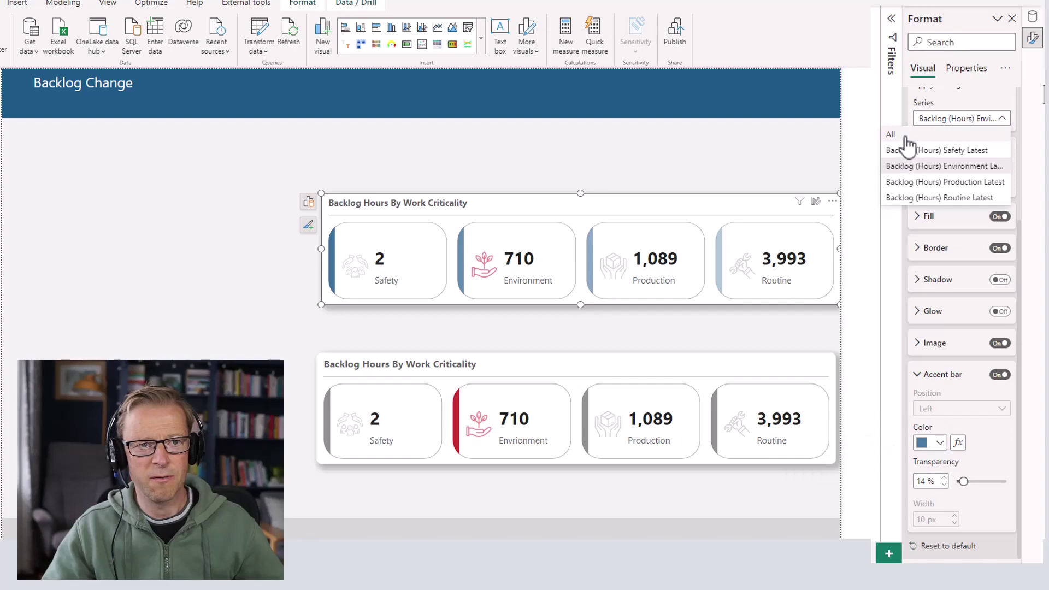
click(906, 136)
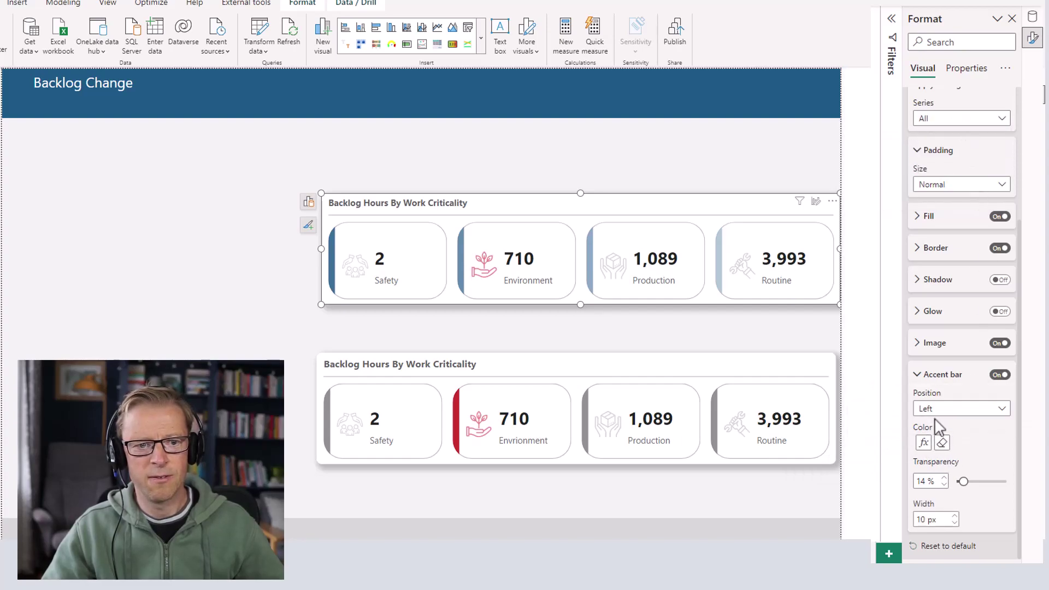
- Apply conditional formatting to the accent bar colour of the Backlog (Hours) Environment Latest series
click(954, 122)
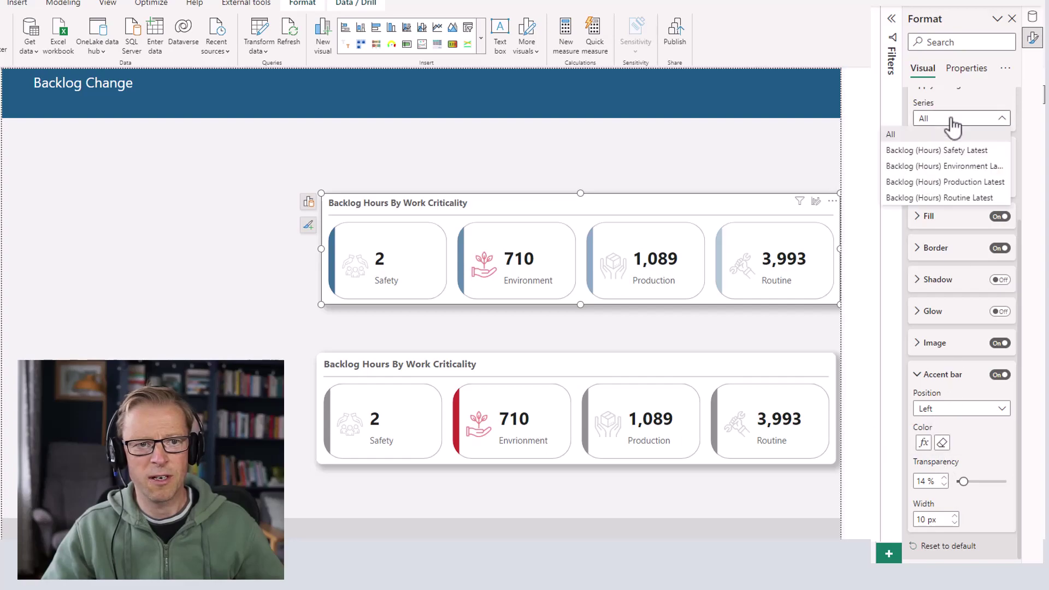
click(944, 167)
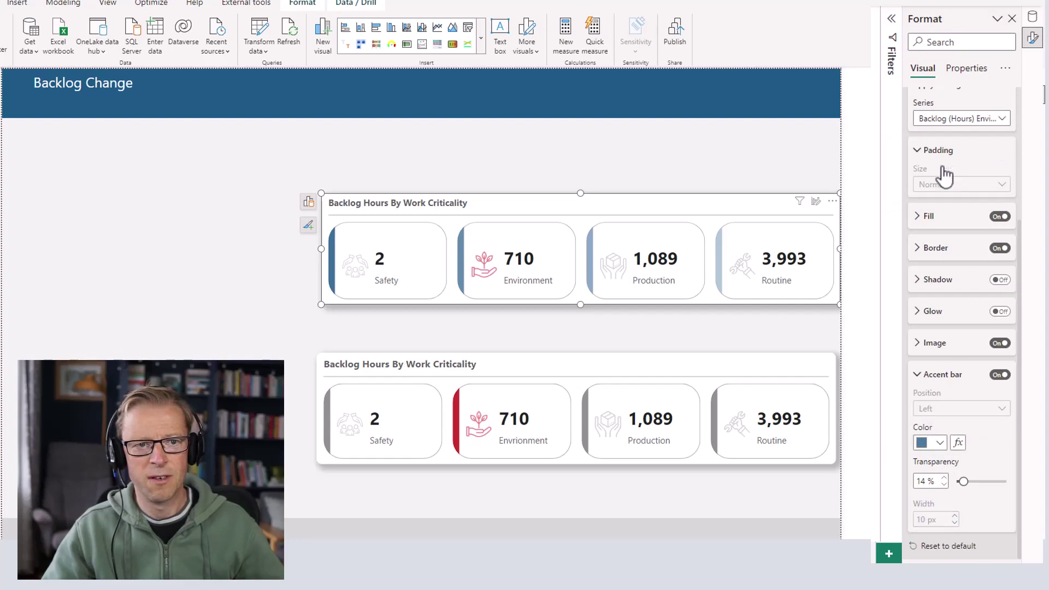
click(960, 444)
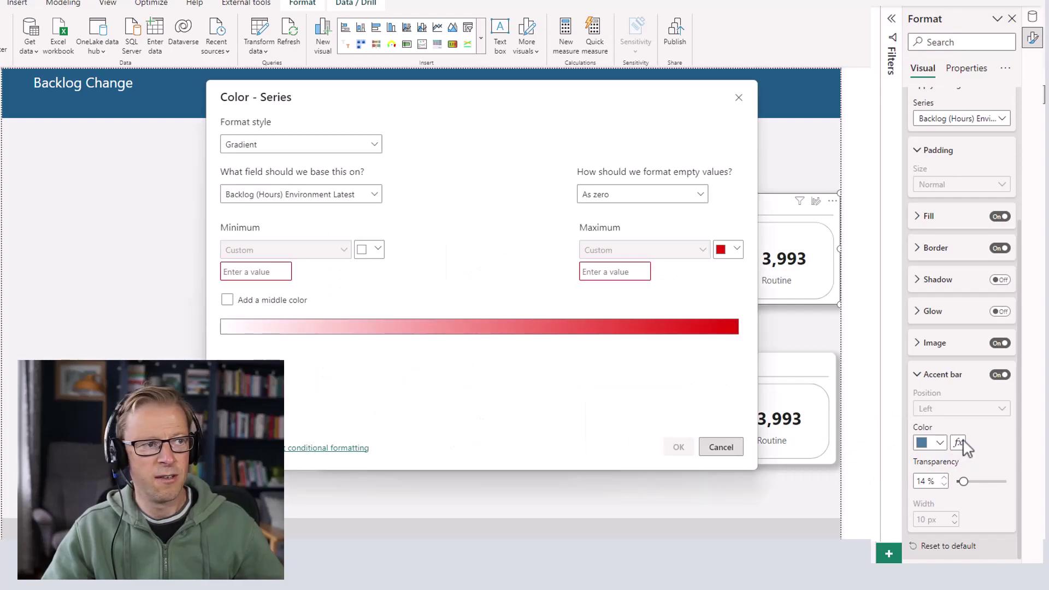
key(Escape)
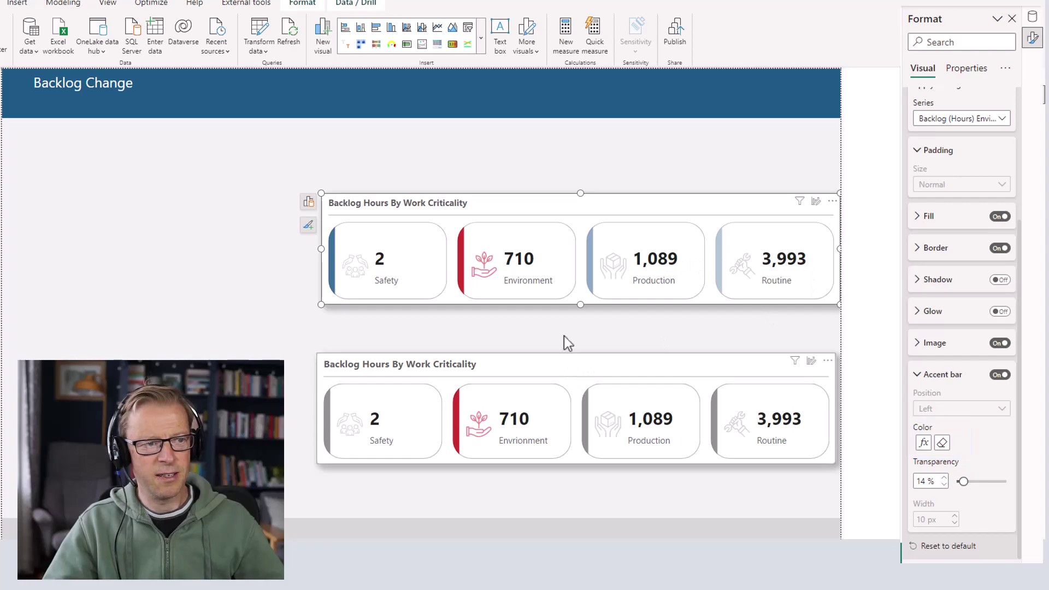
- Delete the upper card visual and move the remaining one up into its place beneath the page header
drag(578, 326, 578, 291)
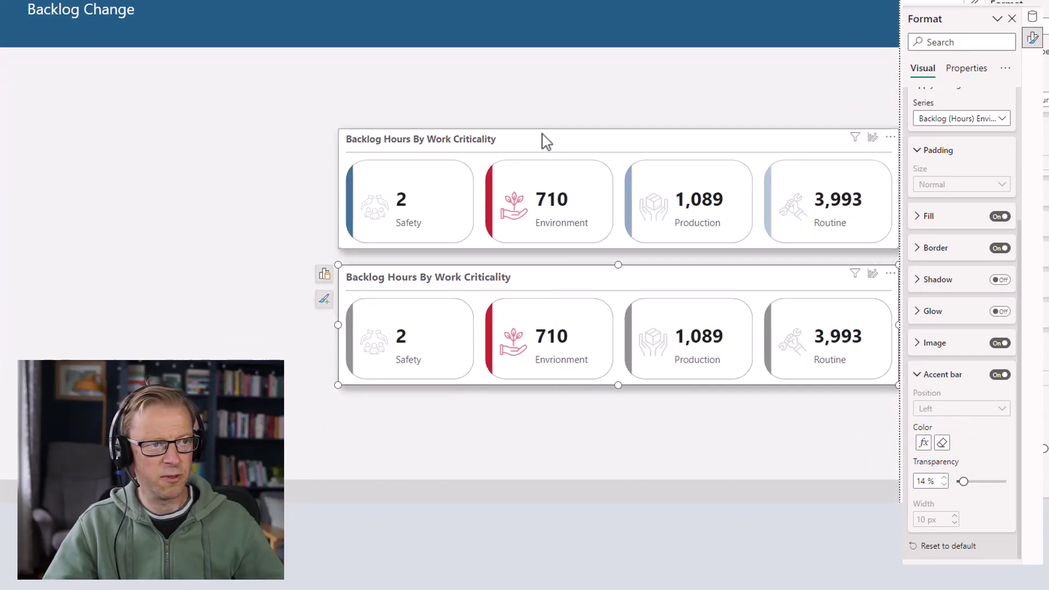
click(548, 143)
key(Delete)
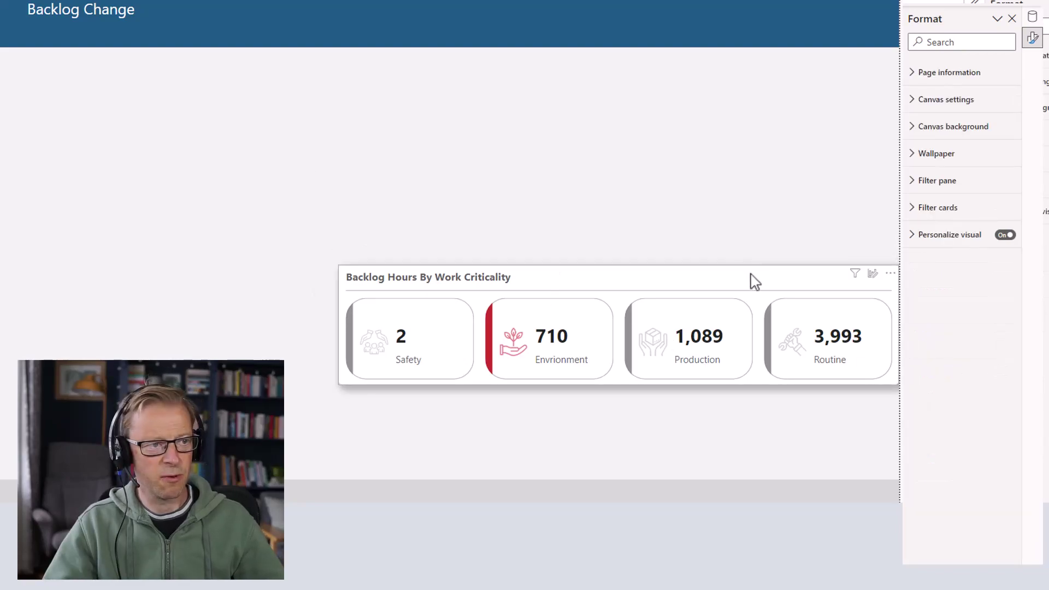
drag(751, 281, 747, 107)
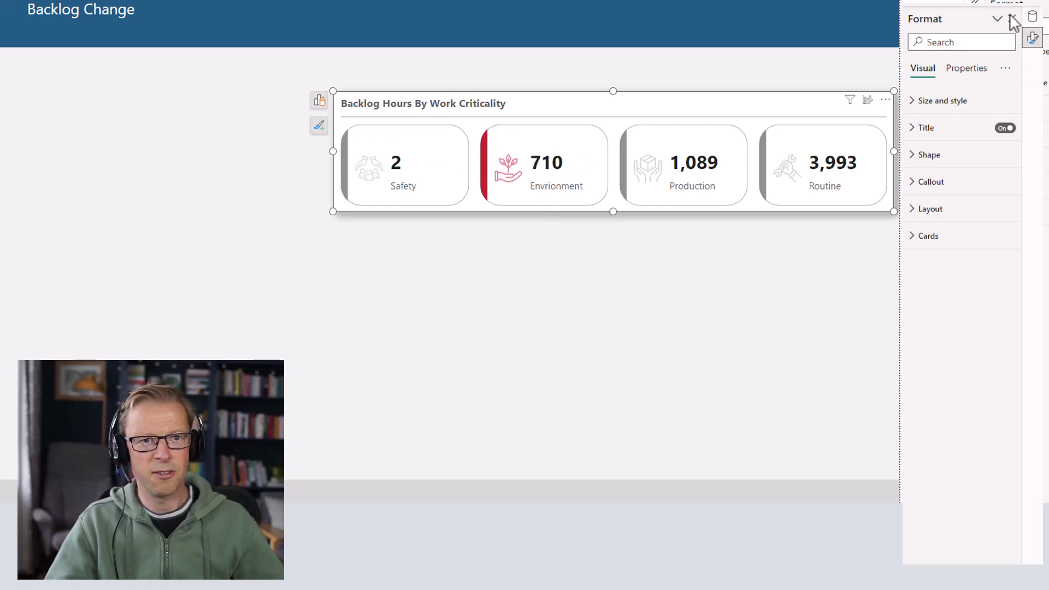
- Turn on the subtitle in the remaining card visual's title settings
click(923, 131)
scroll(957, 262, down, 2)
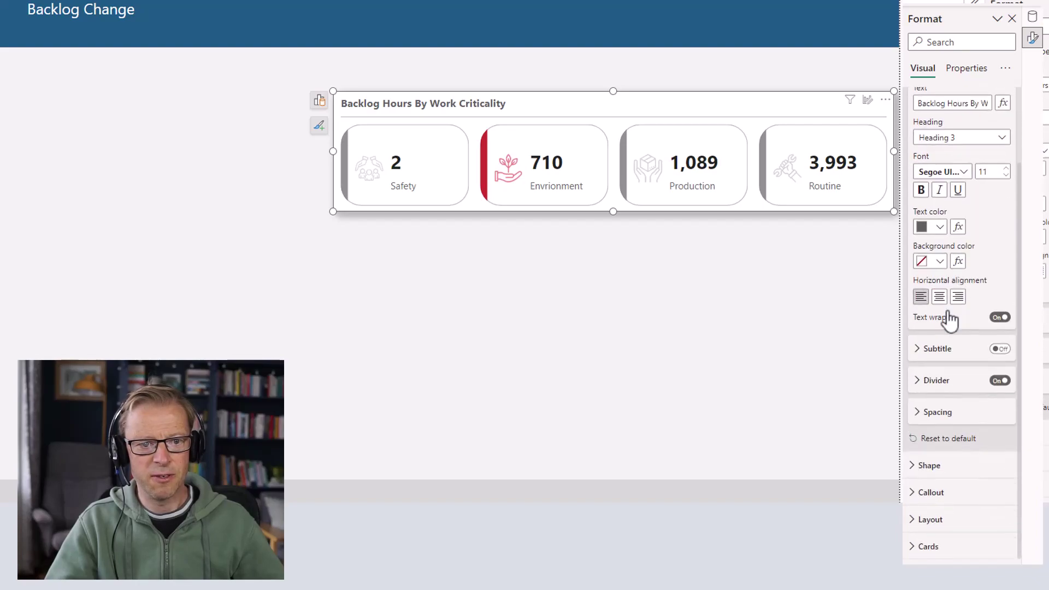
click(1001, 348)
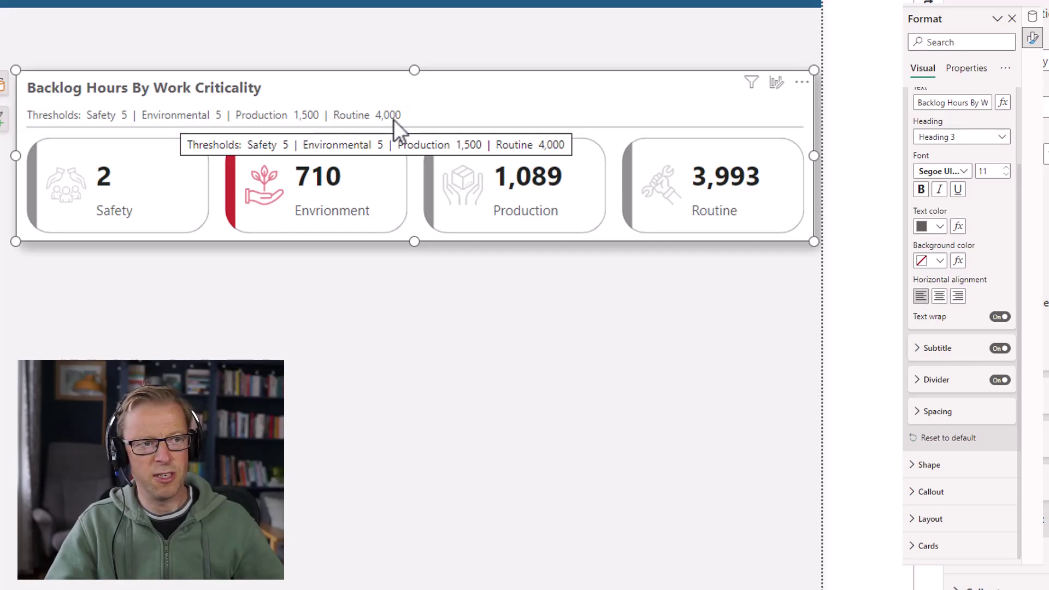
- Examine the Subtitle settings and the spacing inside the Result text of the Backlog (Hours) Status Summary measure
click(938, 350)
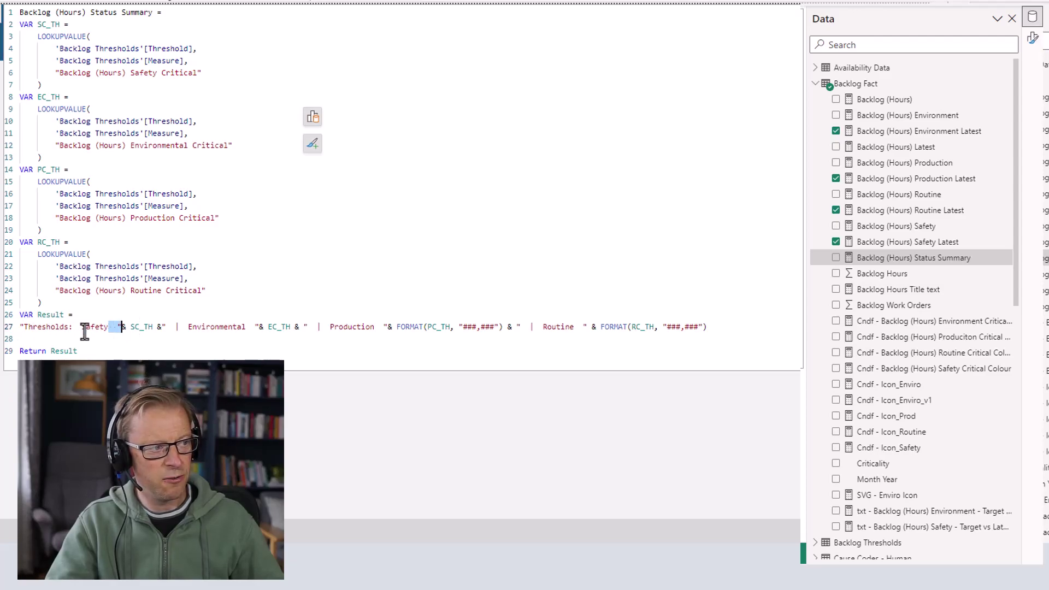
drag(71, 328, 82, 328)
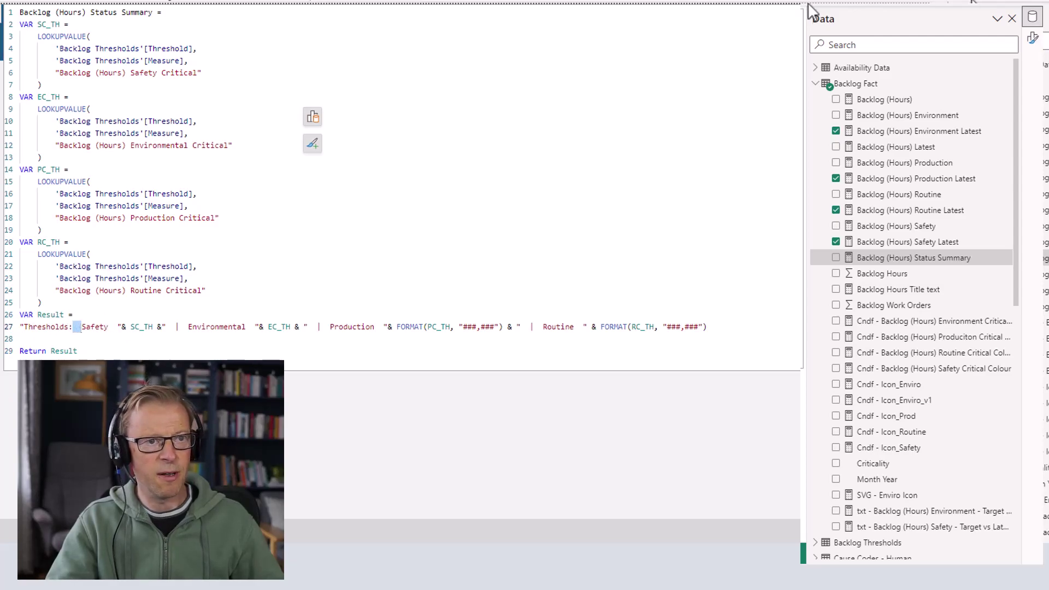
- Compare the card's subtitle with the measure's Result text and examine the FORMAT expression around PC_TH
click(803, 25)
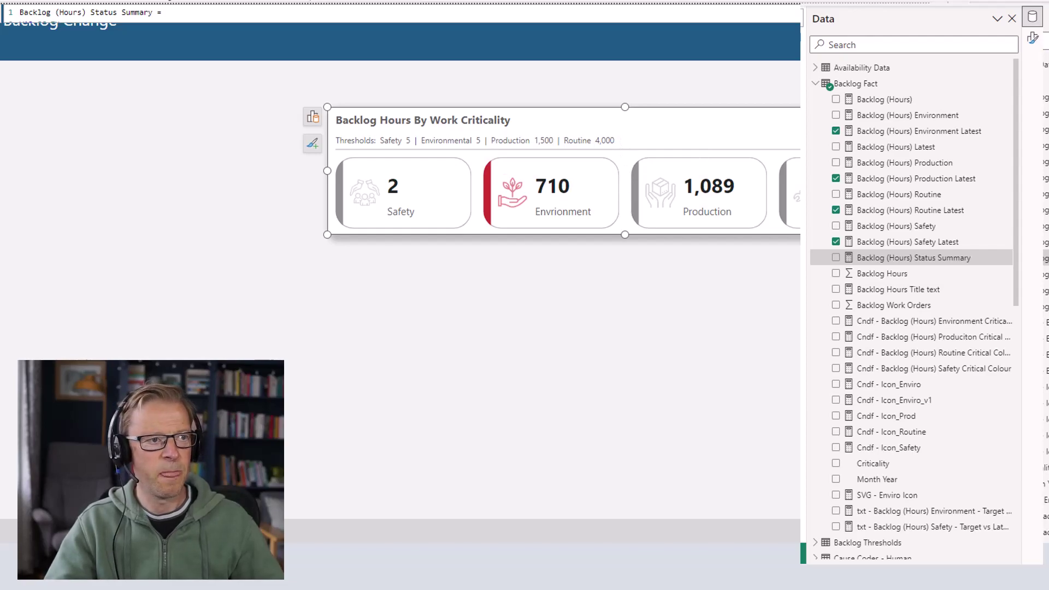
click(804, 34)
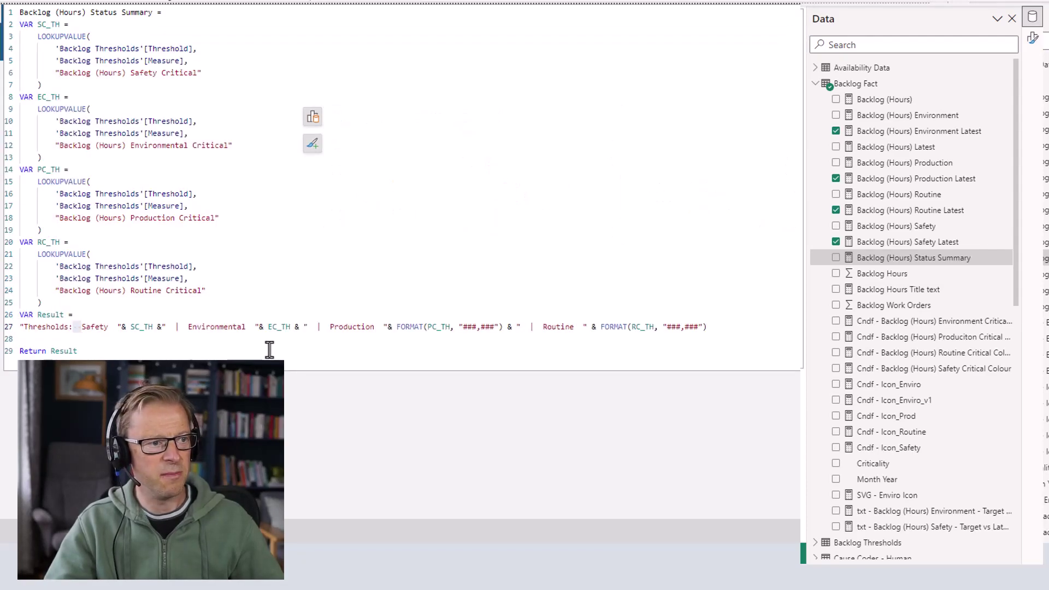
drag(397, 328, 503, 327)
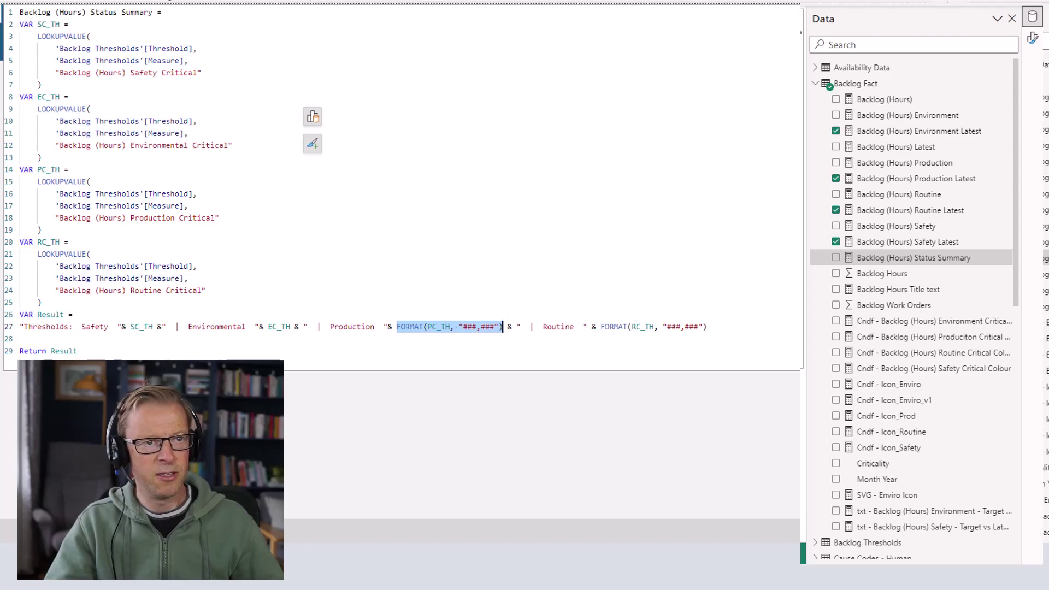
click(801, 33)
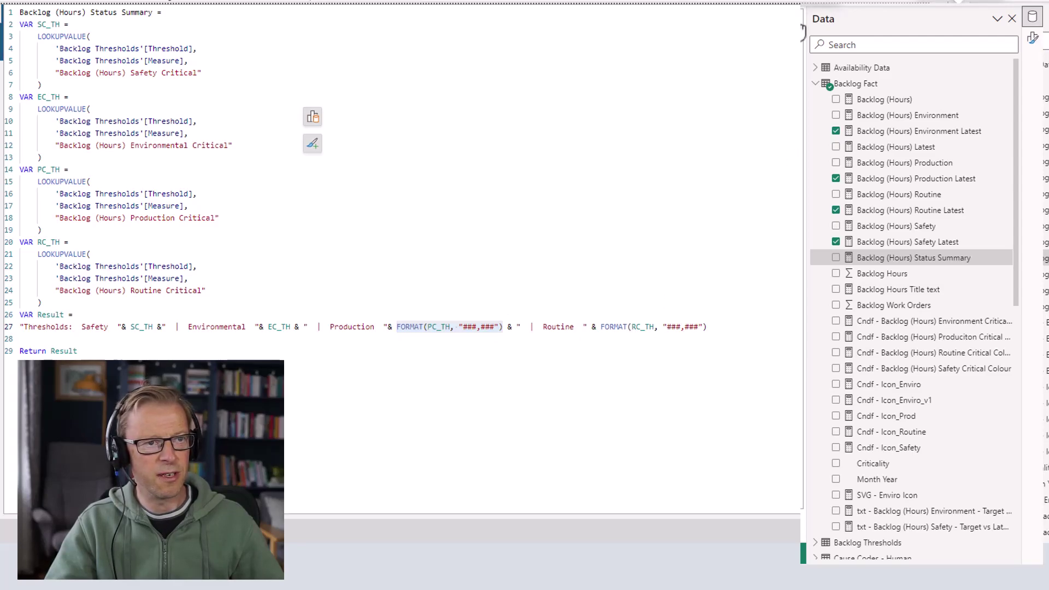
click(801, 32)
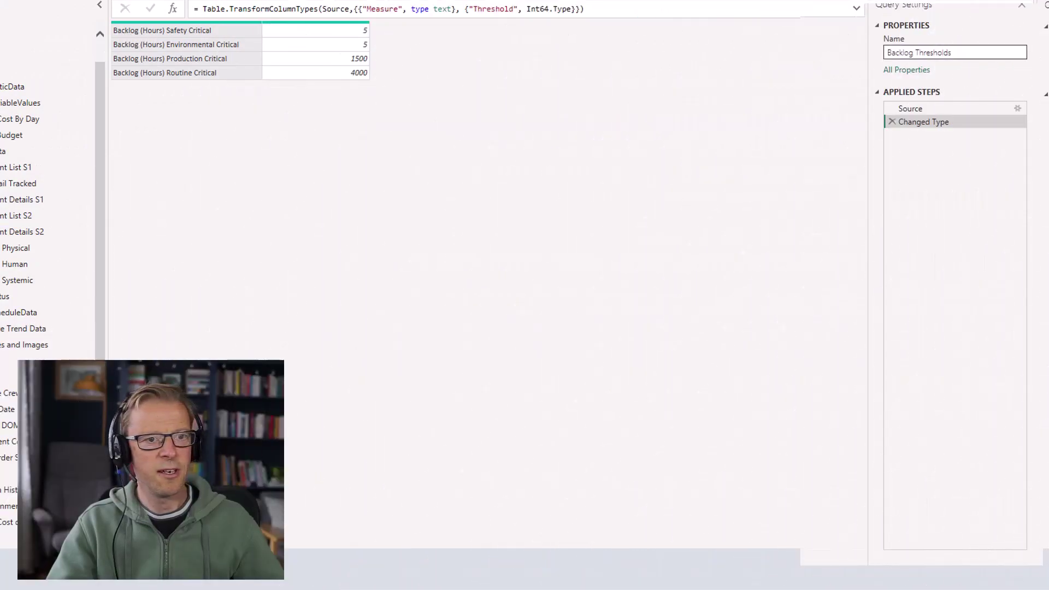
- Edit the source table of the Backlog Thresholds query, setting the Backlog (Hours) Safety Critical threshold to 1
click(1017, 108)
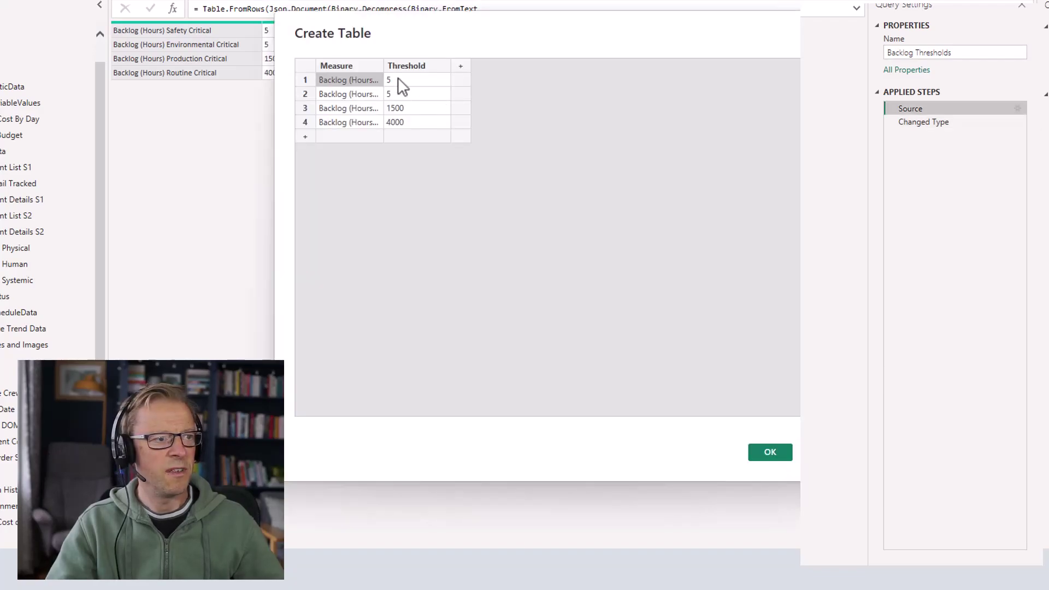
double_click(395, 80)
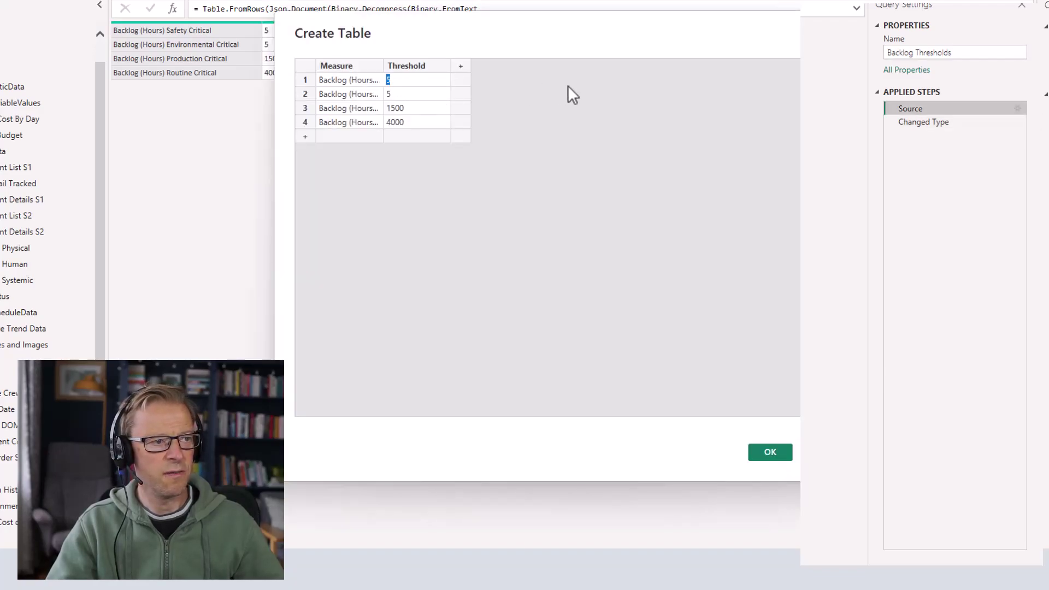
key(BackSpace)
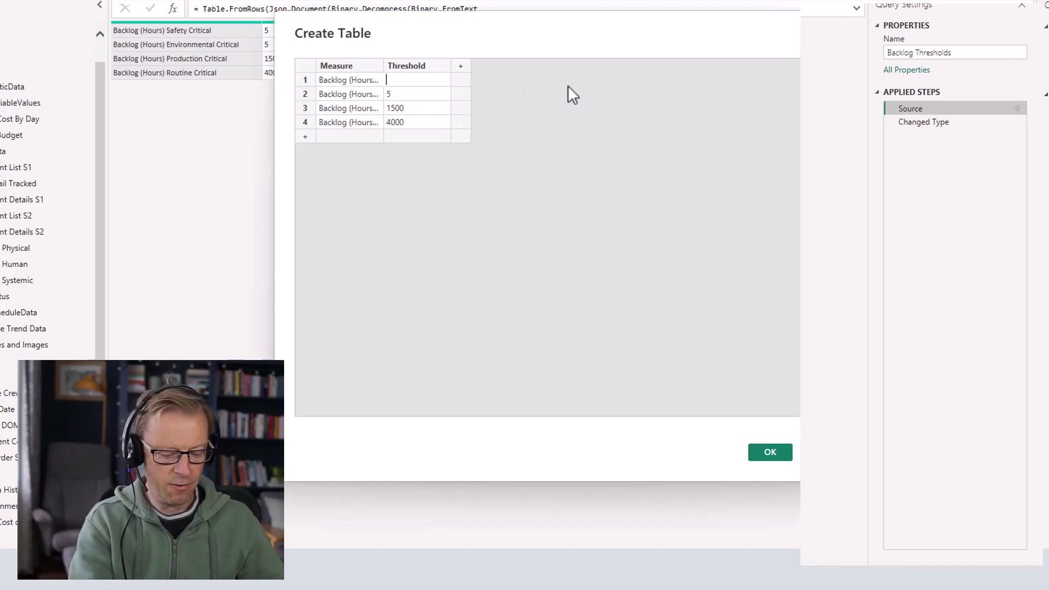
text(1)
key(Return)
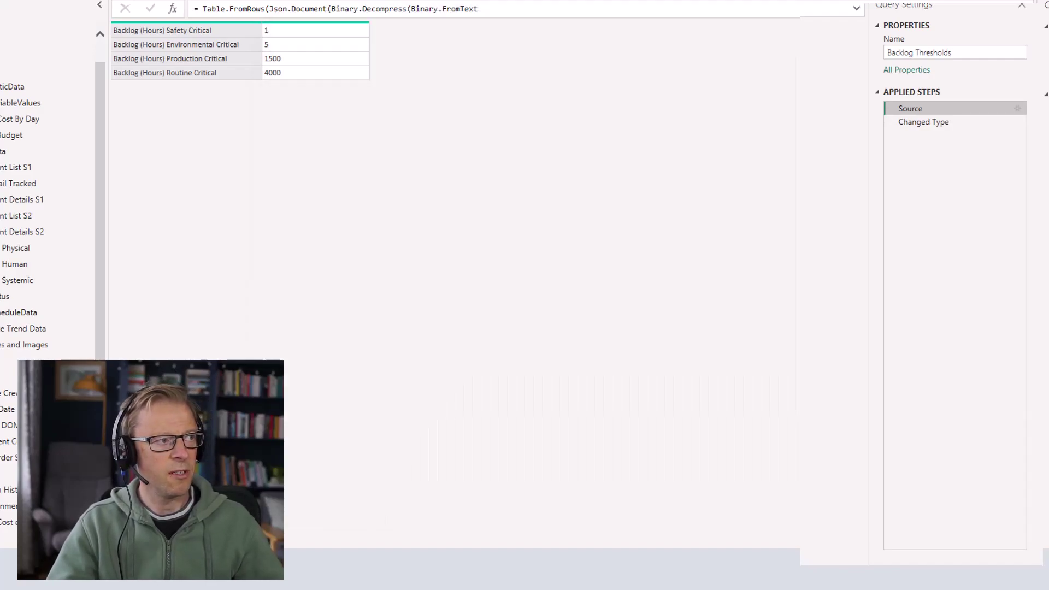